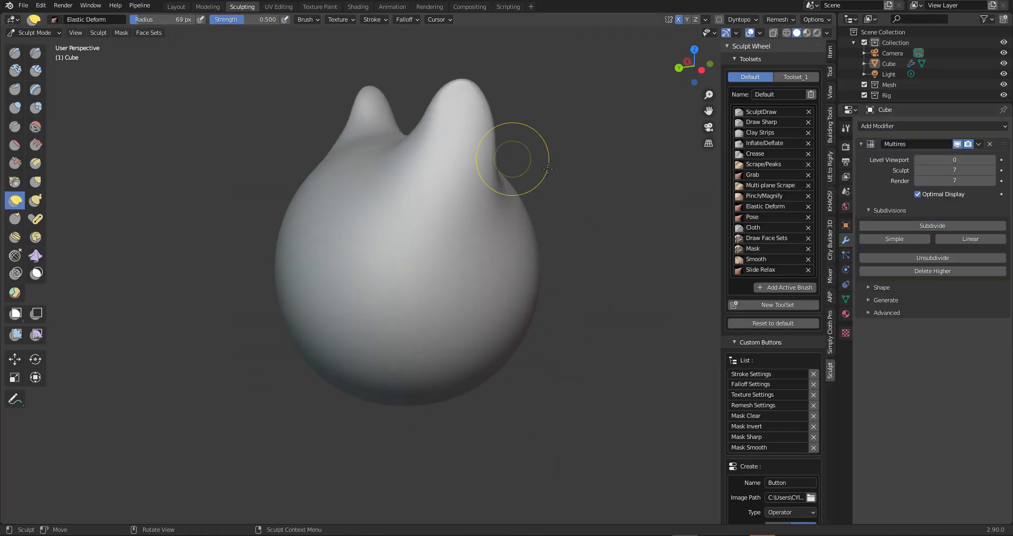
Sculpt eye-socket dents into the front of the cat-eared head with the Inflate/Deflate brush, adjusting the brush radius
{"action": "key", "text": "i"}
{"action": "key", "text": "f"}
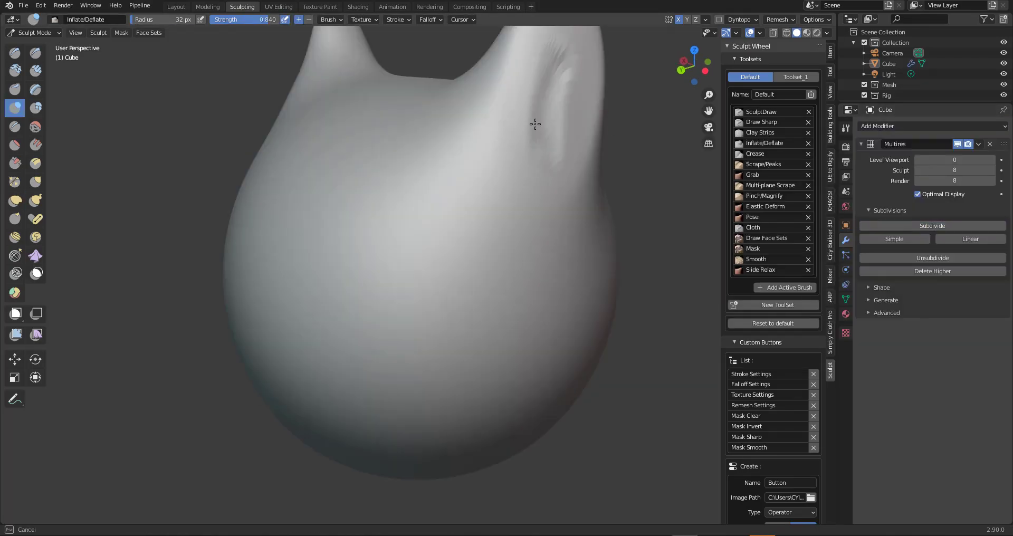
{"action": "key", "text": "f"}
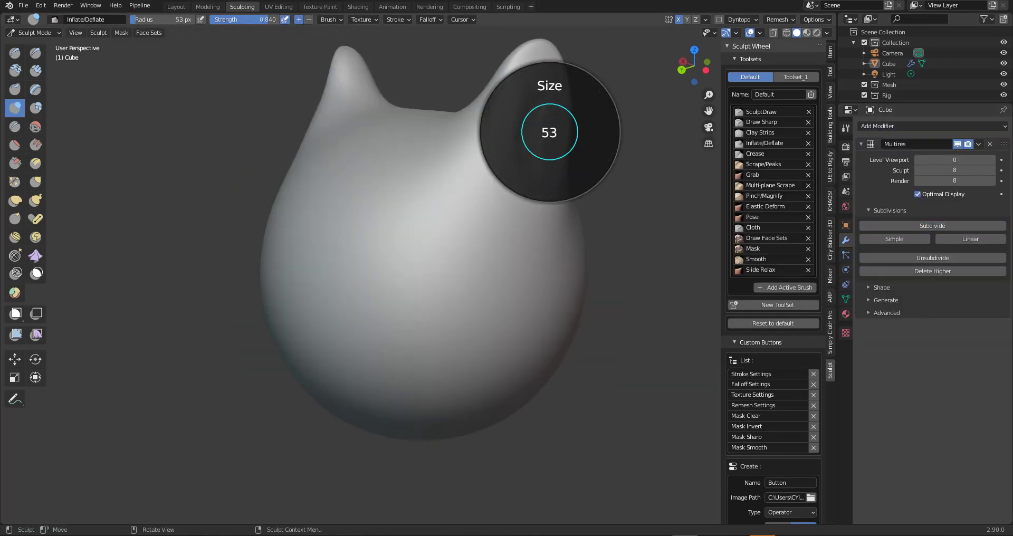
{"action": "key", "text": "w"}
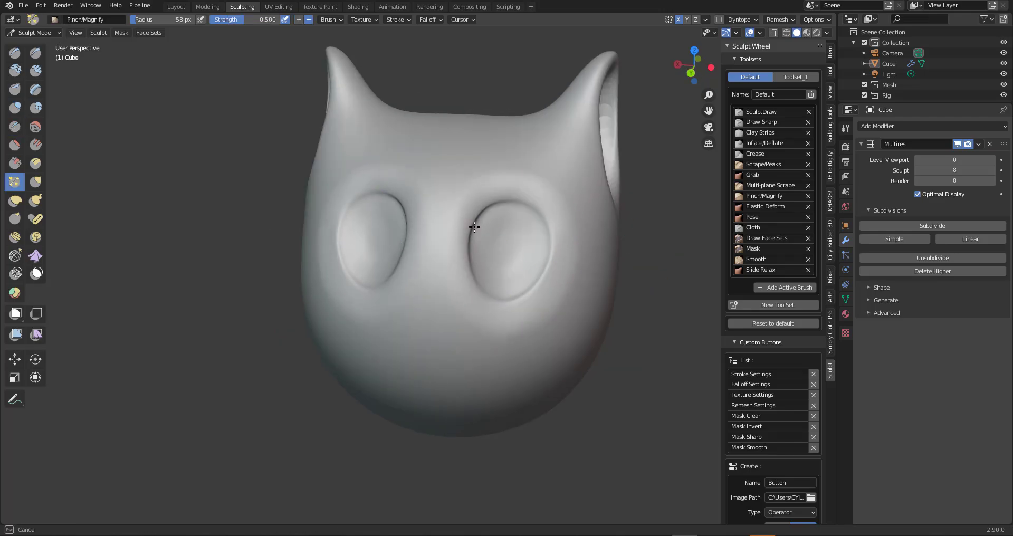
{"action": "left_click_drag", "start_coordinate": [417, 338], "coordinate": [422, 359]}
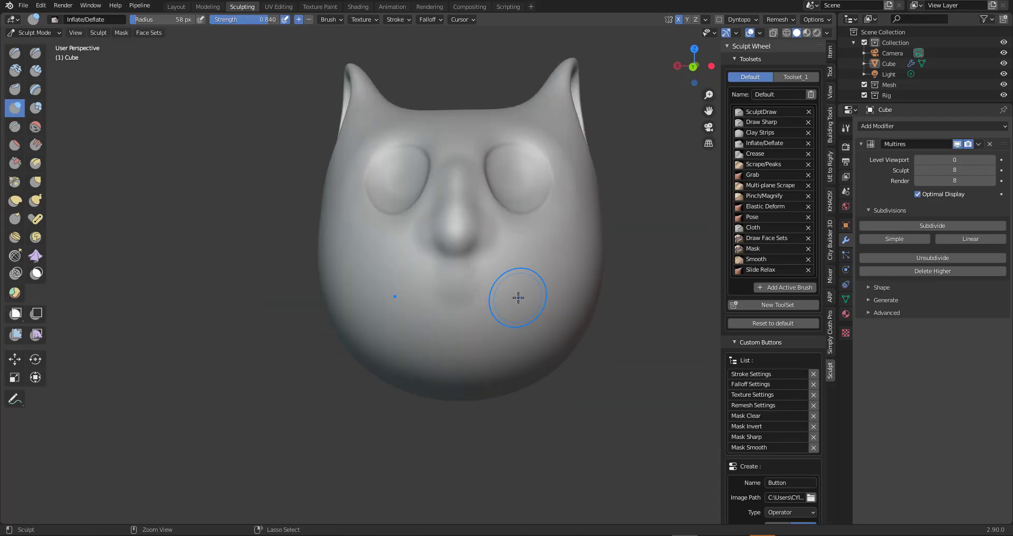
{"action": "mouse_move", "coordinate": [518, 296]}
{"action": "left_mouse_down"}
{"action": "mouse_move", "coordinate": [508, 288]}
{"action": "mouse_move", "coordinate": [464, 338]}
{"action": "left_mouse_up"}
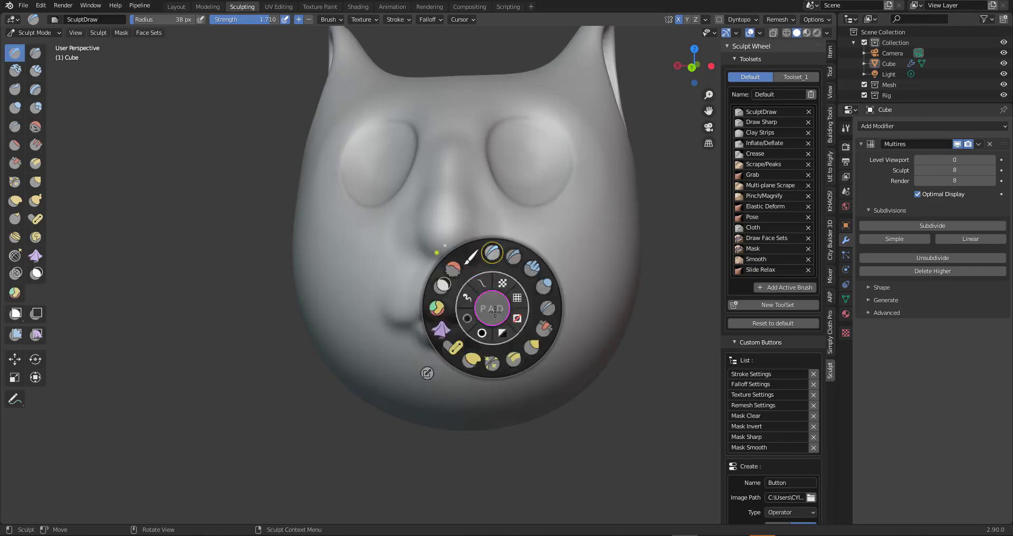
{"action": "left_click", "coordinate": [423, 374]}
{"action": "key", "text": "f"}
{"action": "left_click", "coordinate": [677, 290]}
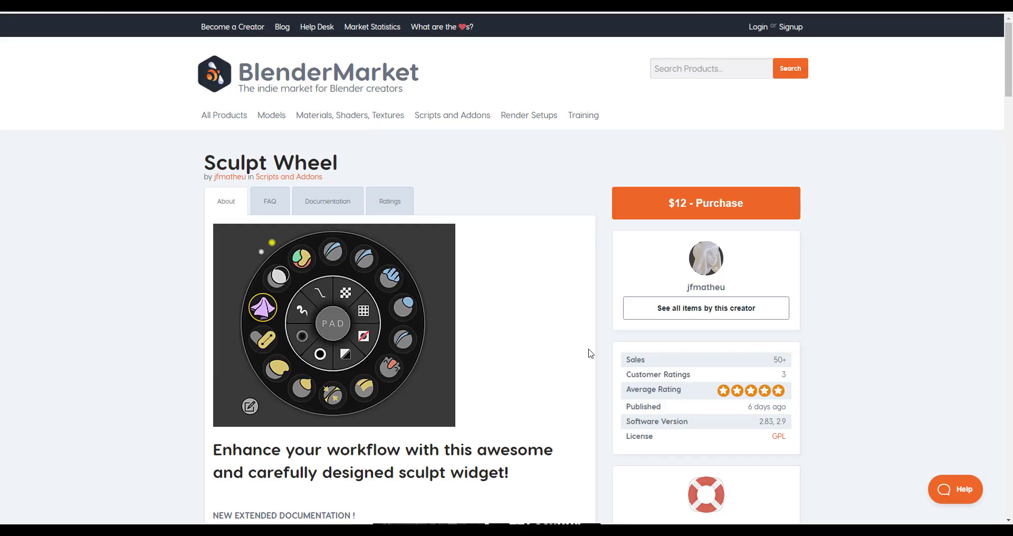
Look over the description and FAQ on the Sculpt Wheel product page on BlenderMarket in the browser
{"action": "scroll", "coordinate": [576, 307], "scroll_direction": "down", "scroll_amount": 7}
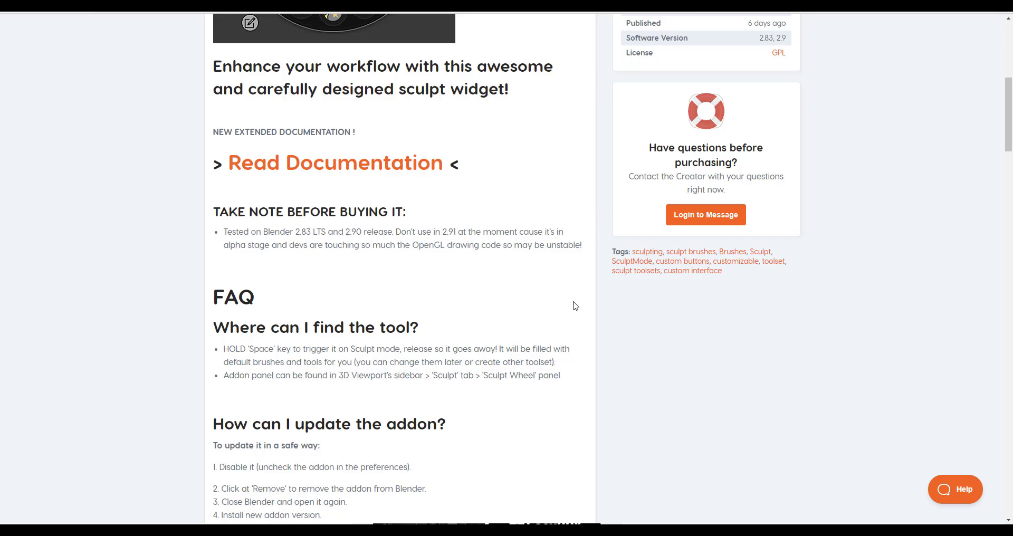
{"action": "scroll", "coordinate": [575, 307], "scroll_direction": "up", "scroll_amount": 7}
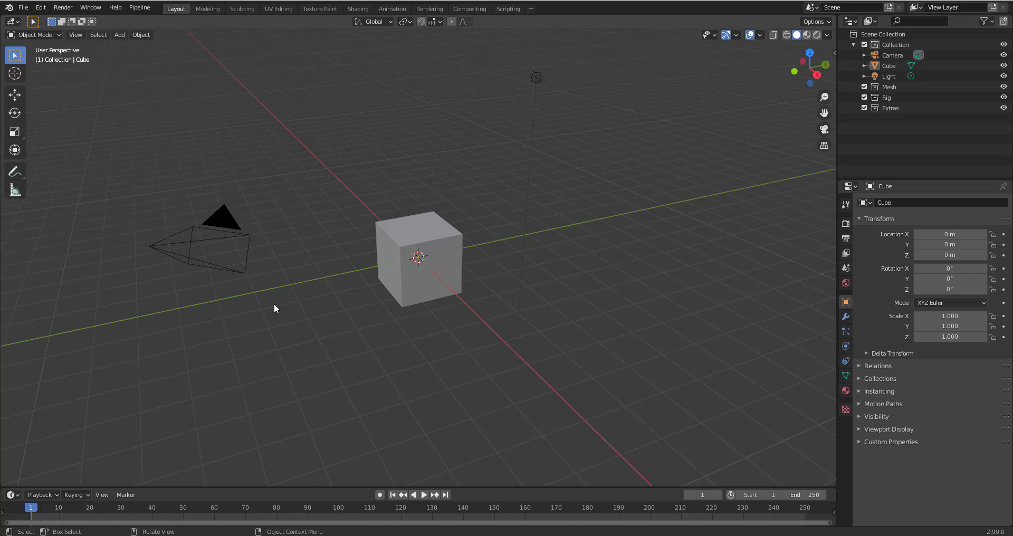
Switch to Blender's default cube scene and show the viewport sidebar with the cube's transform values
{"action": "left_click", "coordinate": [41, 7]}
{"action": "middle_click_drag", "start_coordinate": [467, 301], "coordinate": [707, 217]}
{"action": "scroll", "coordinate": [414, 283], "scroll_direction": "up", "scroll_amount": 3}
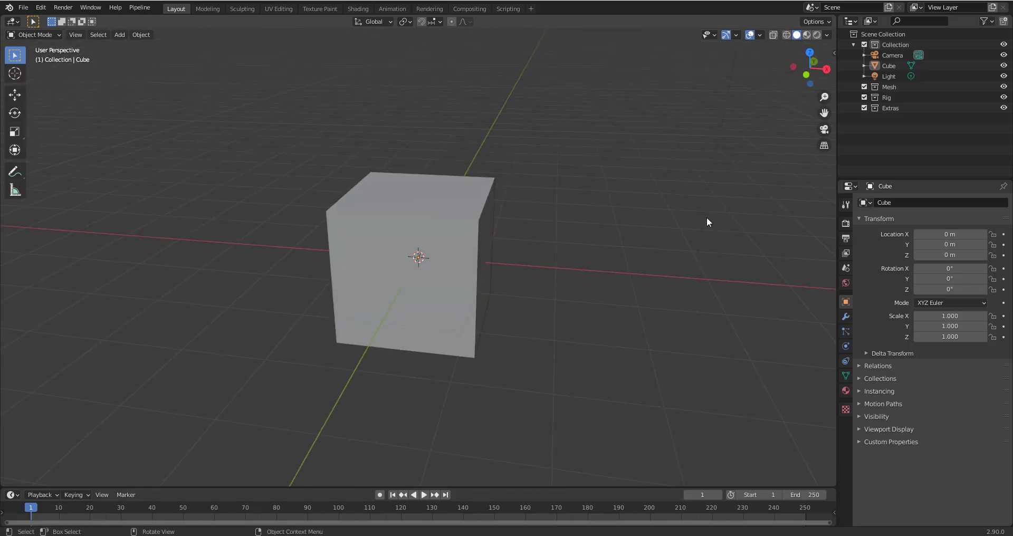
{"action": "key", "text": "n"}
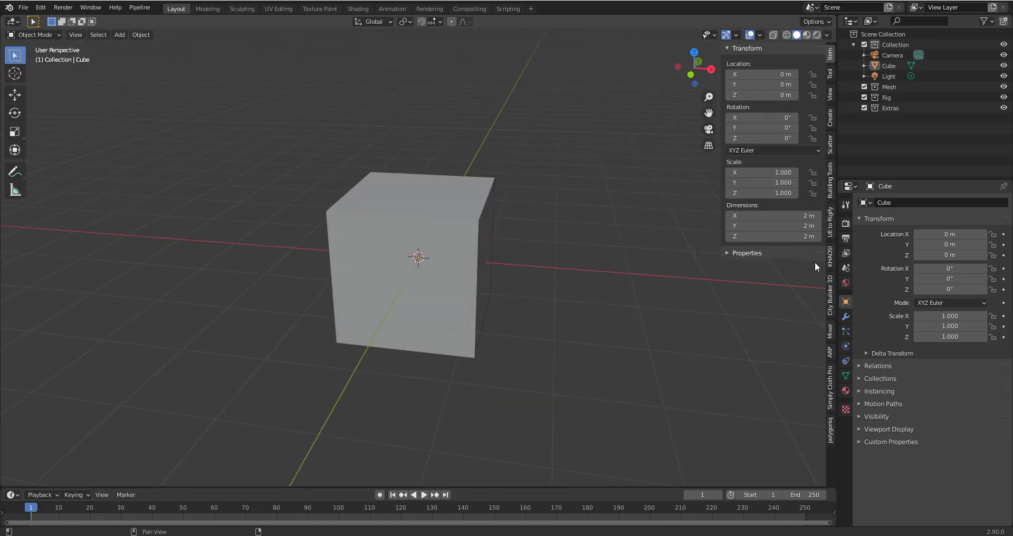
{"action": "key", "text": "n"}
{"action": "key", "text": "n"}
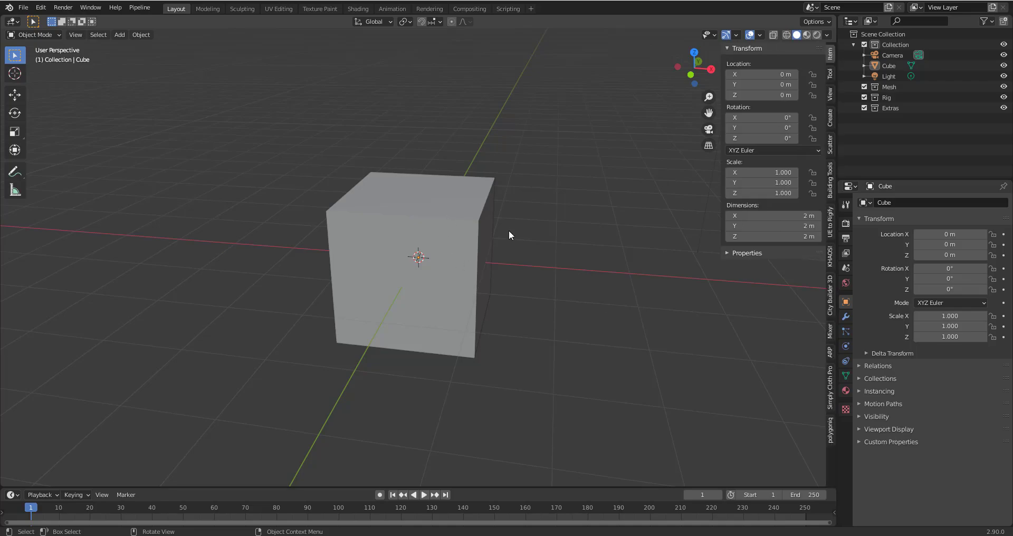
{"action": "middle_click_drag", "start_coordinate": [509, 236], "coordinate": [423, 247]}
{"action": "scroll", "coordinate": [412, 243], "scroll_direction": "up", "scroll_amount": 2}
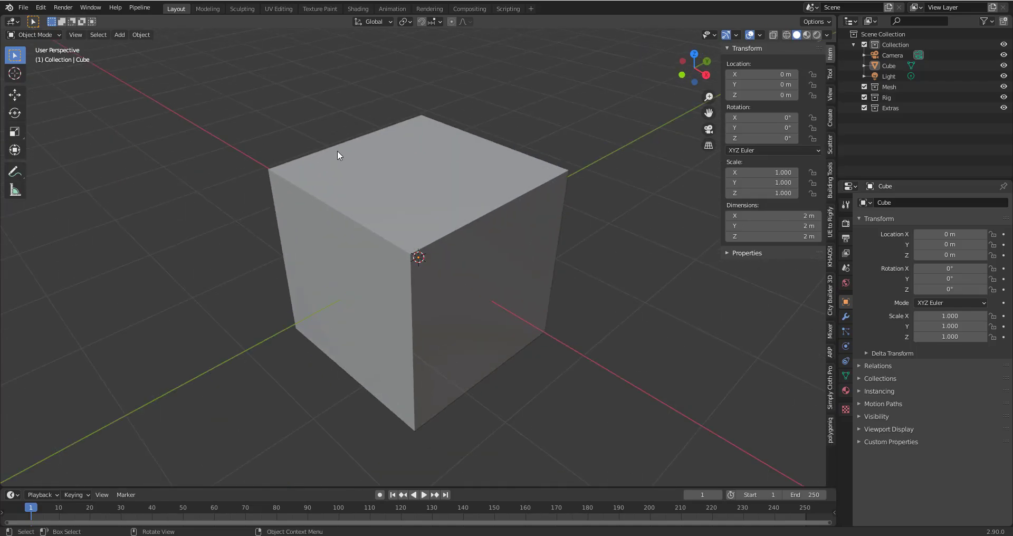
Switch to the Sculpting workspace, try bringing up the sculpt wheel over the cube and compare it with the standard brush tools
{"action": "left_click", "coordinate": [244, 9]}
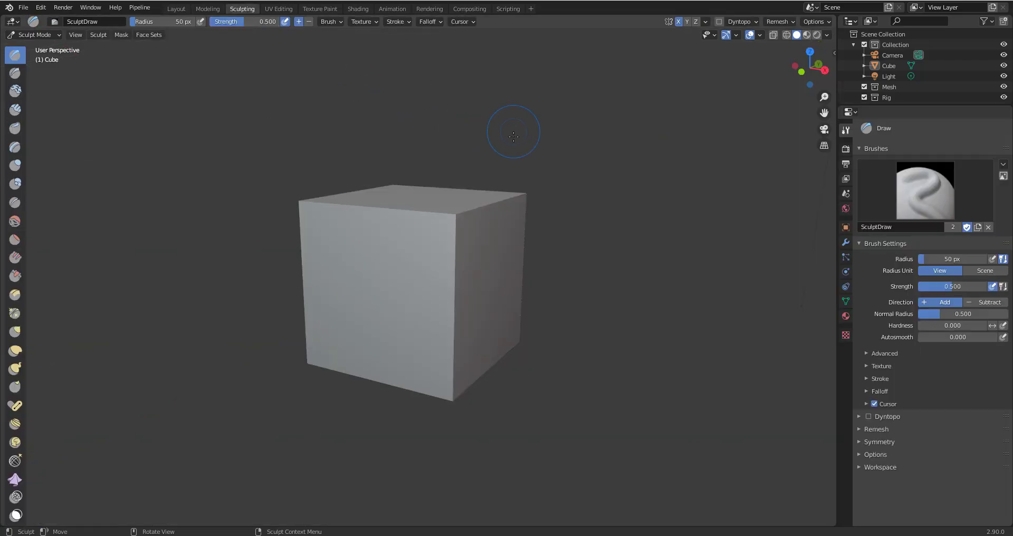
{"action": "middle_click_drag", "start_coordinate": [513, 136], "coordinate": [489, 164]}
{"action": "key", "text": "space"}
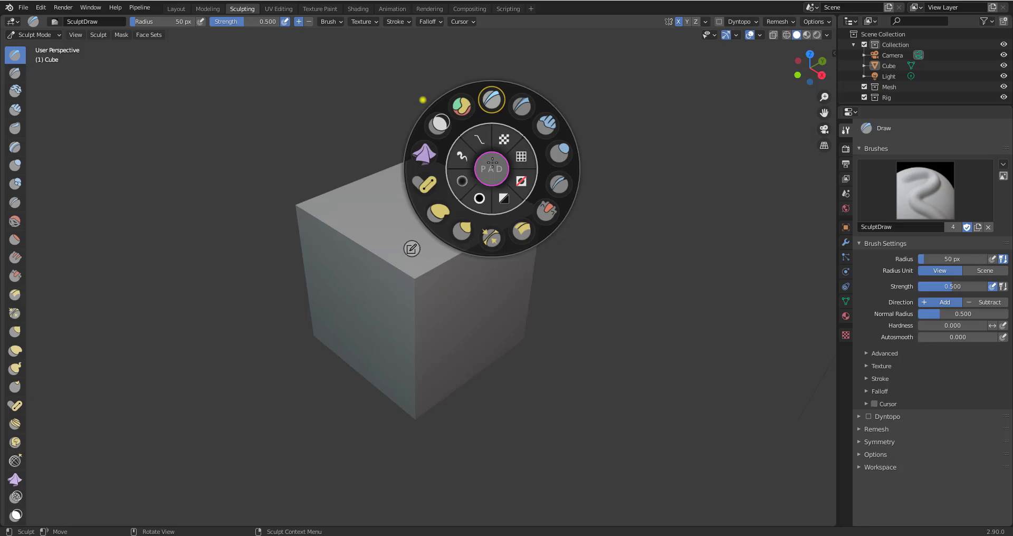
{"action": "left_click", "coordinate": [84, 342]}
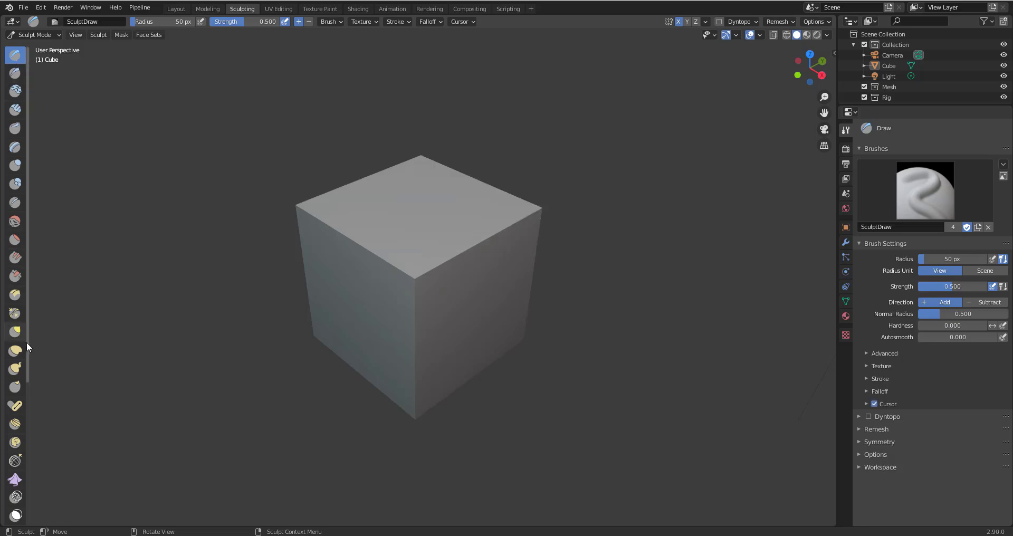
{"action": "scroll", "coordinate": [13, 353], "scroll_direction": "down", "scroll_amount": 10}
{"action": "scroll", "coordinate": [14, 346], "scroll_direction": "up", "scroll_amount": 10}
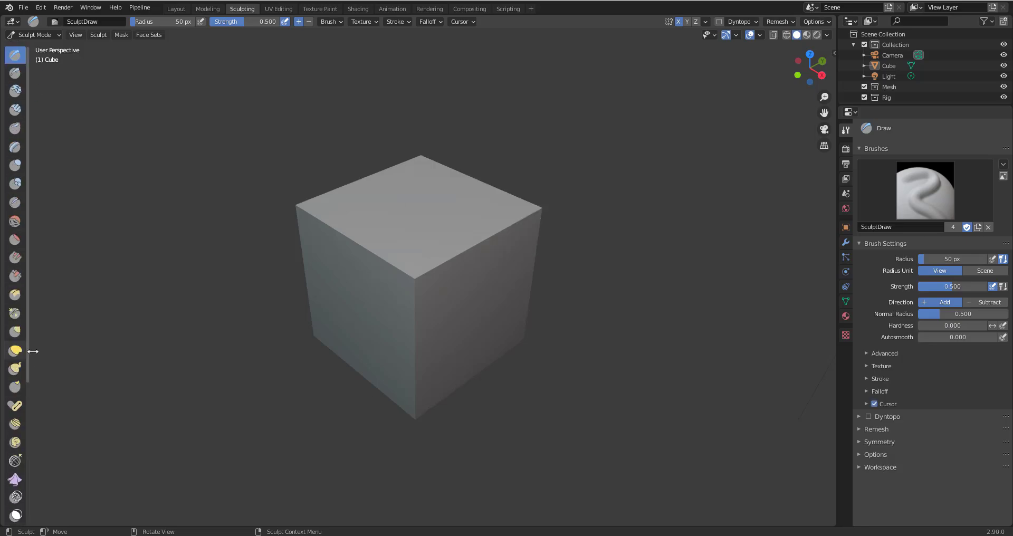
{"action": "scroll", "coordinate": [444, 214], "scroll_direction": "up", "scroll_amount": 2}
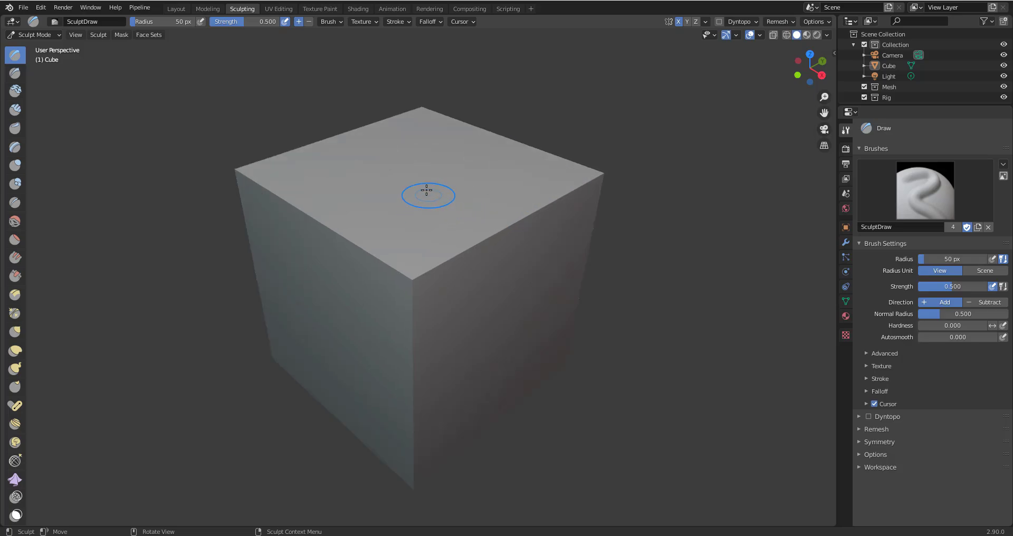
Set the SculptDraw brush strength to 0.650 with the sculpt wheel's central pad
{"action": "key", "text": "space"}
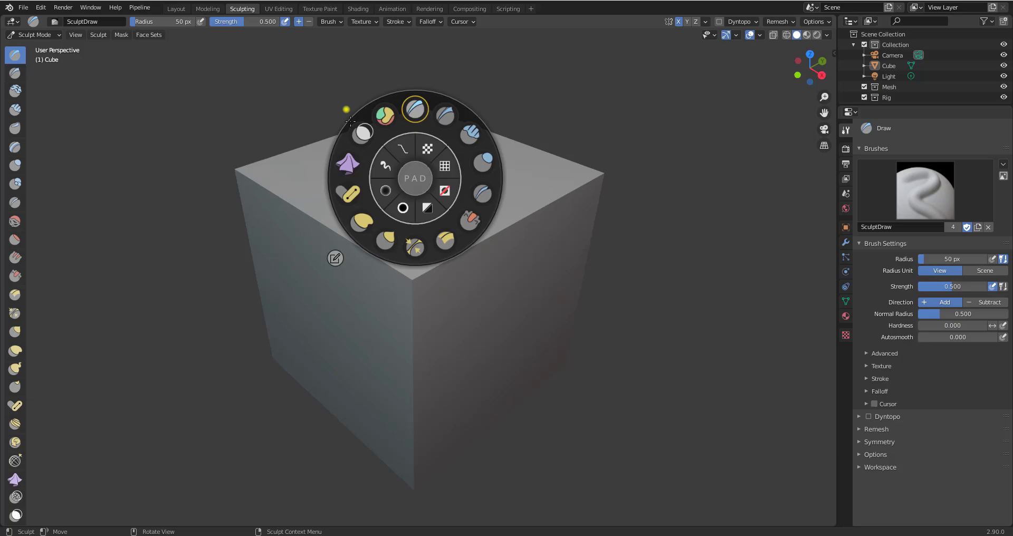
{"action": "left_click", "coordinate": [415, 179]}
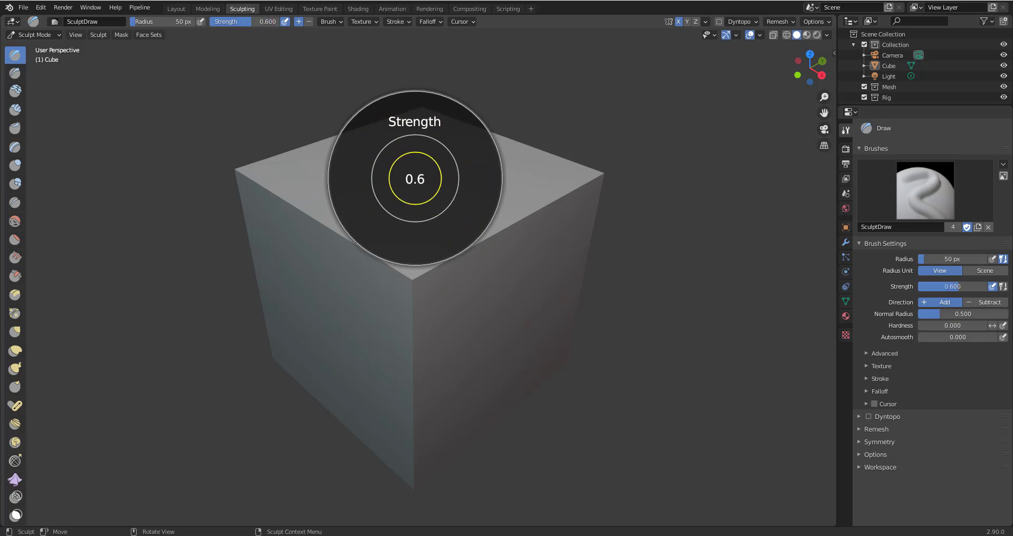
{"action": "left_click", "coordinate": [430, 208]}
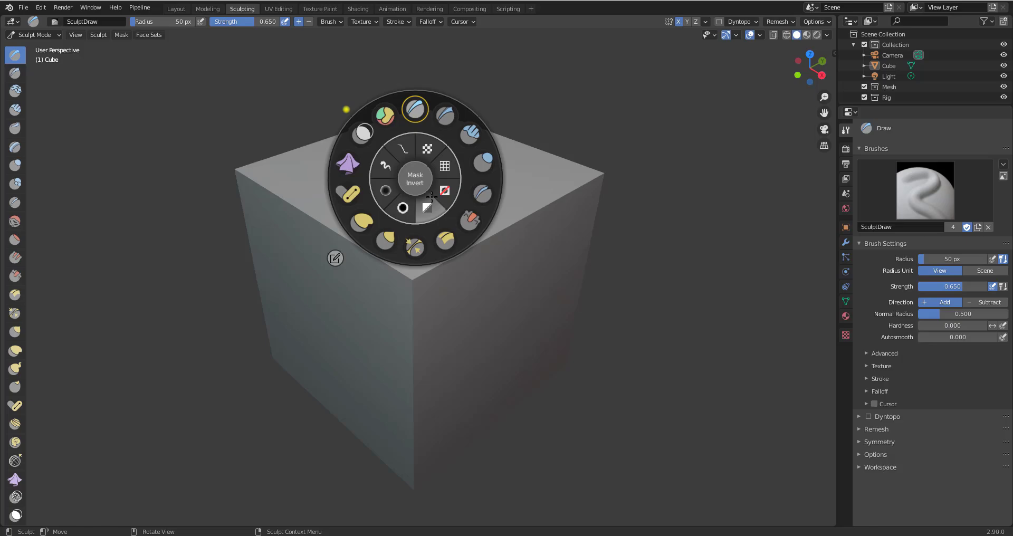
Set the SculptDraw brush radius to 66 px with the sculpt wheel's central pad
{"action": "key", "text": "space"}
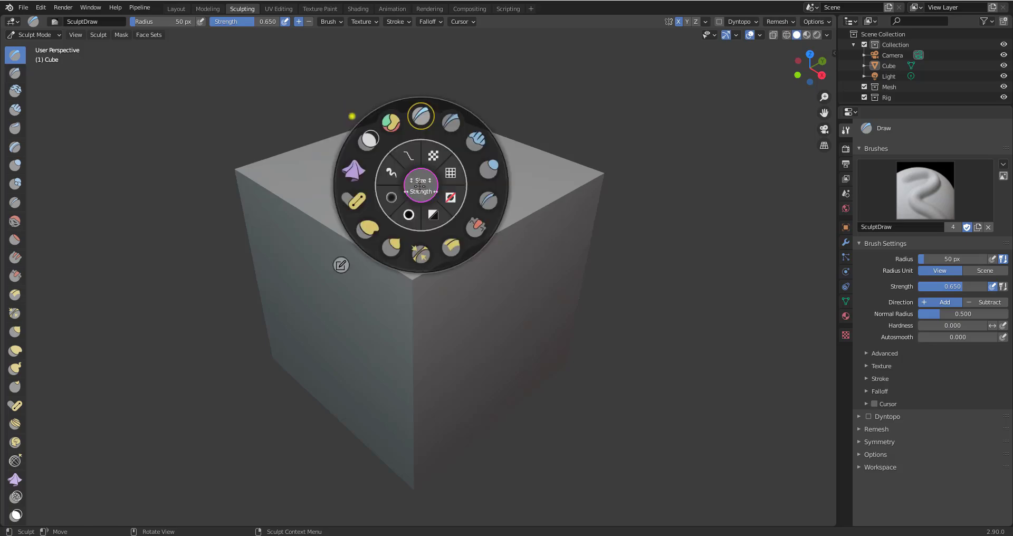
{"action": "left_click", "coordinate": [420, 185]}
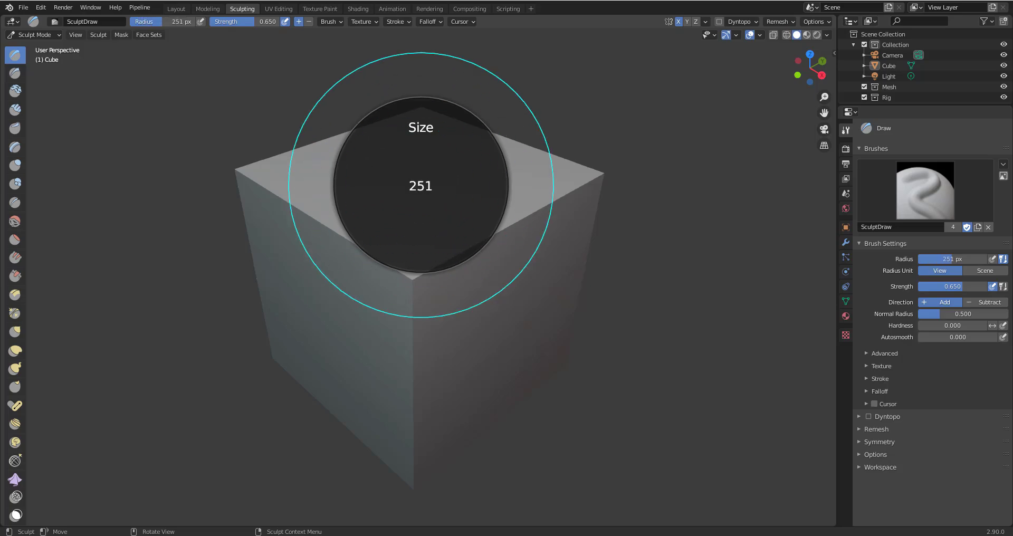
{"action": "mouse_move", "coordinate": [490, 186]}
{"action": "left_mouse_down"}
{"action": "mouse_move", "coordinate": [412, 186]}
{"action": "mouse_move", "coordinate": [422, 186]}
{"action": "left_mouse_up"}
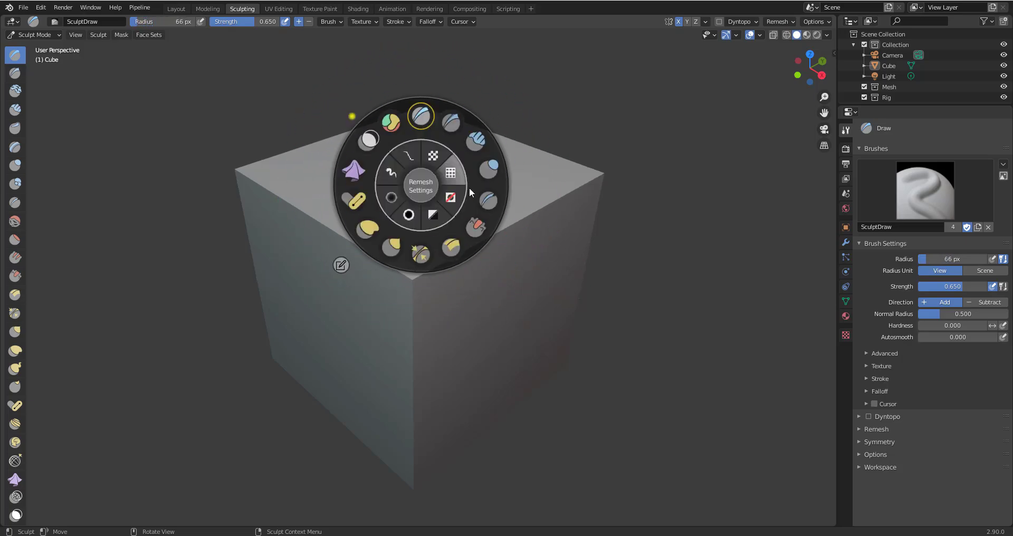
Raise the SculptDraw brush strength to 1.710 with the wheel's central pad and dismiss the wheel
{"action": "key", "text": "space"}
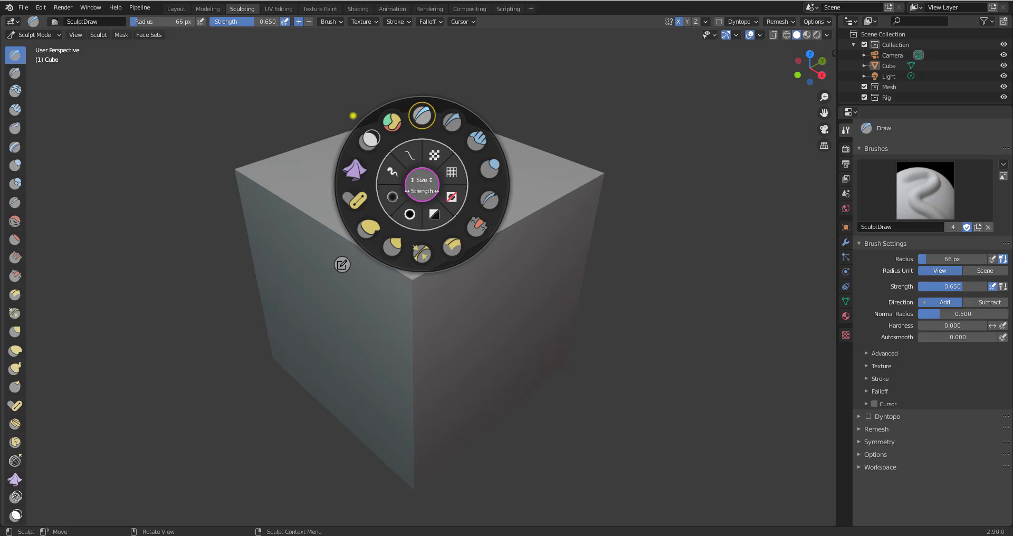
{"action": "left_click_drag", "start_coordinate": [422, 184], "coordinate": [478, 185]}
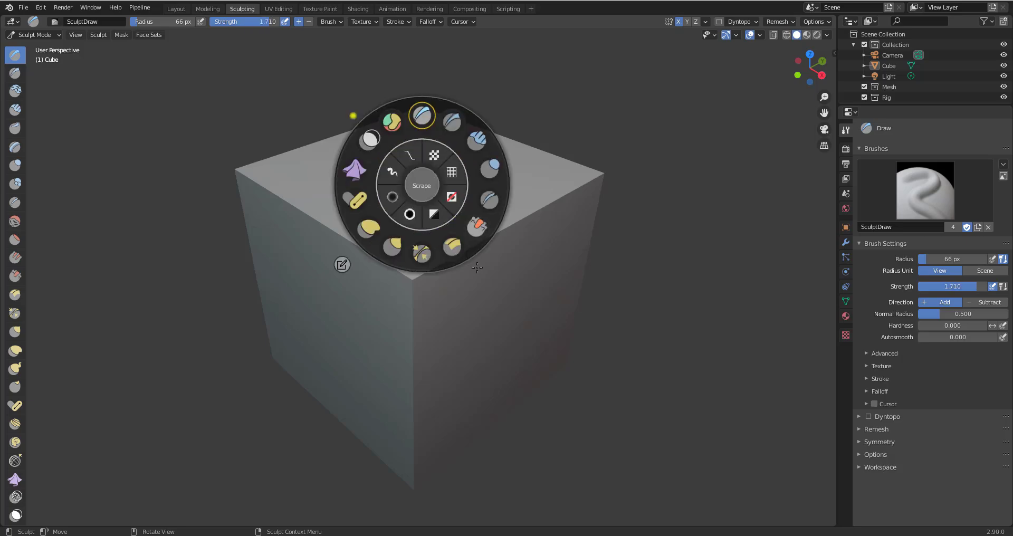
{"action": "left_click", "coordinate": [313, 207]}
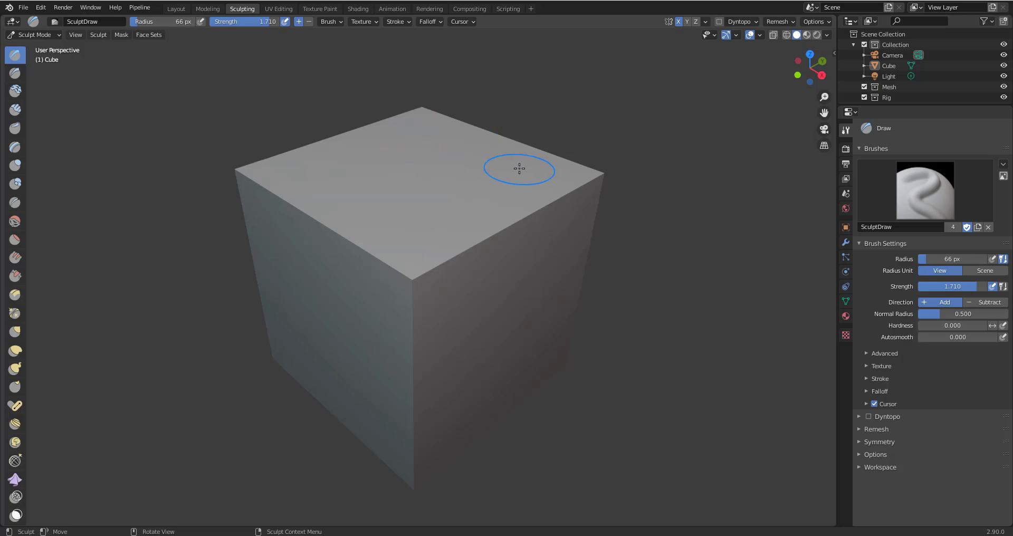
Show the Sculpt Wheel add-on's options in the viewport sidebar and expand its Wheel Settings
{"action": "key", "text": "n"}
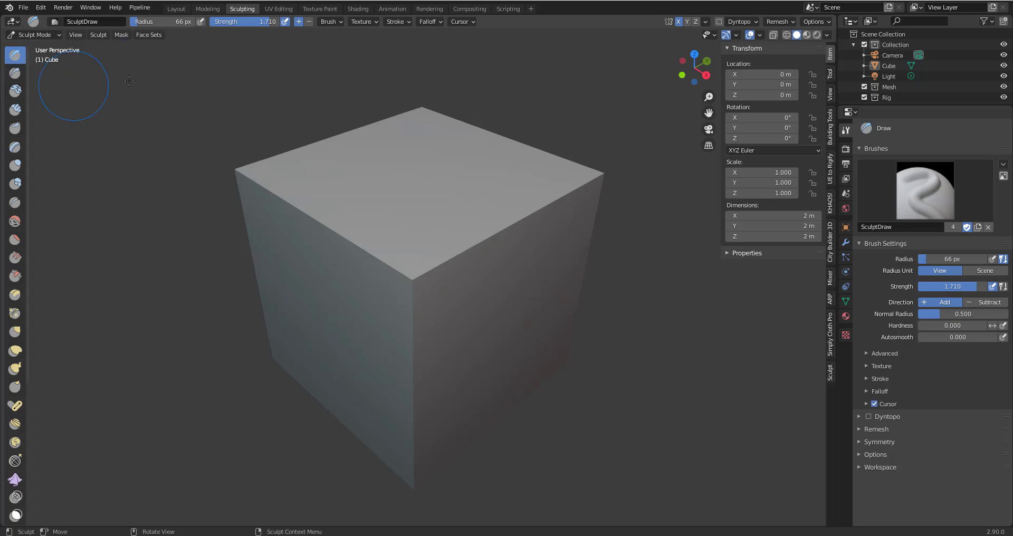
{"action": "left_click", "coordinate": [831, 374]}
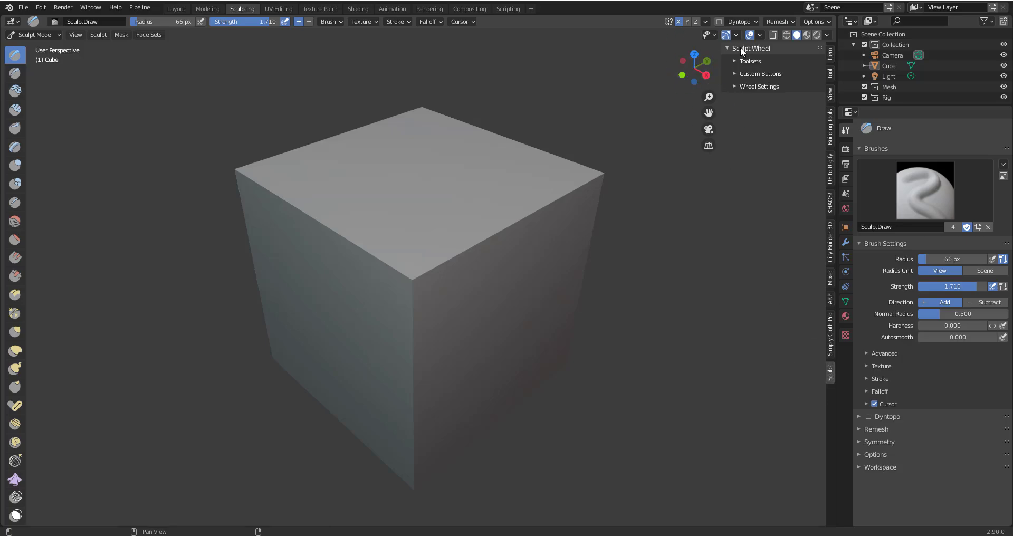
{"action": "left_click", "coordinate": [734, 87]}
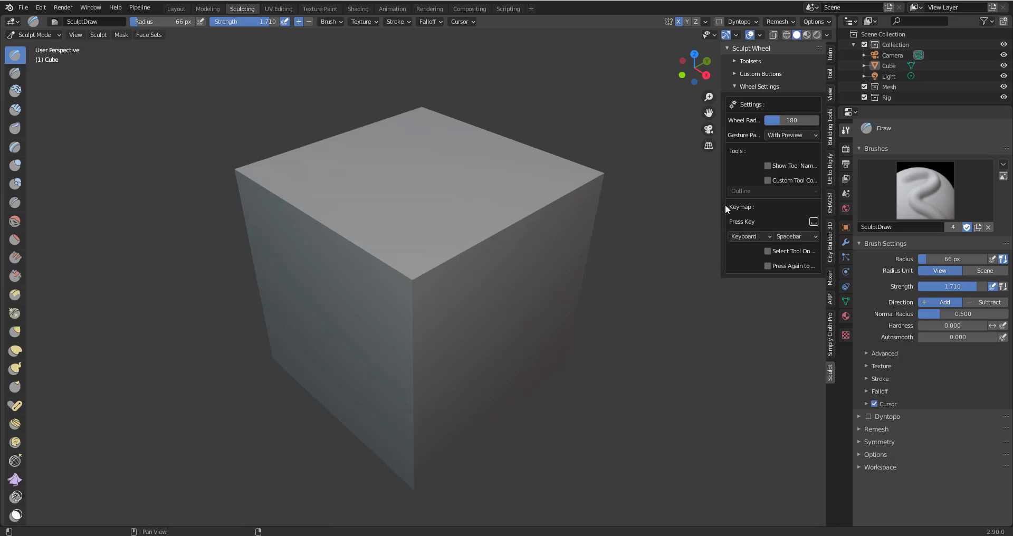
Set the wheel radius to 250 and bring up the sculpt wheel to check its size
{"action": "left_click", "coordinate": [801, 121]}
{"action": "type", "text": "214"}
{"action": "key", "text": "ctrl+a"}
{"action": "type", "text": "250"}
{"action": "key", "text": "Return"}
{"action": "key", "text": "space"}
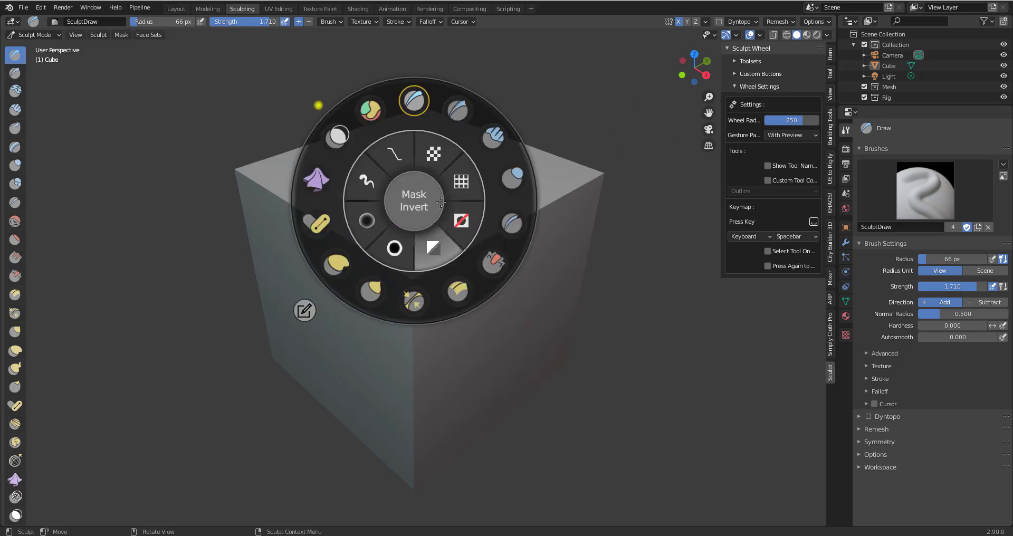
{"action": "key", "text": "Escape"}
Reduce the wheel radius to 145 and bring up the sculpt wheel to check its size
{"action": "left_click_drag", "start_coordinate": [795, 122], "coordinate": [768, 122]}
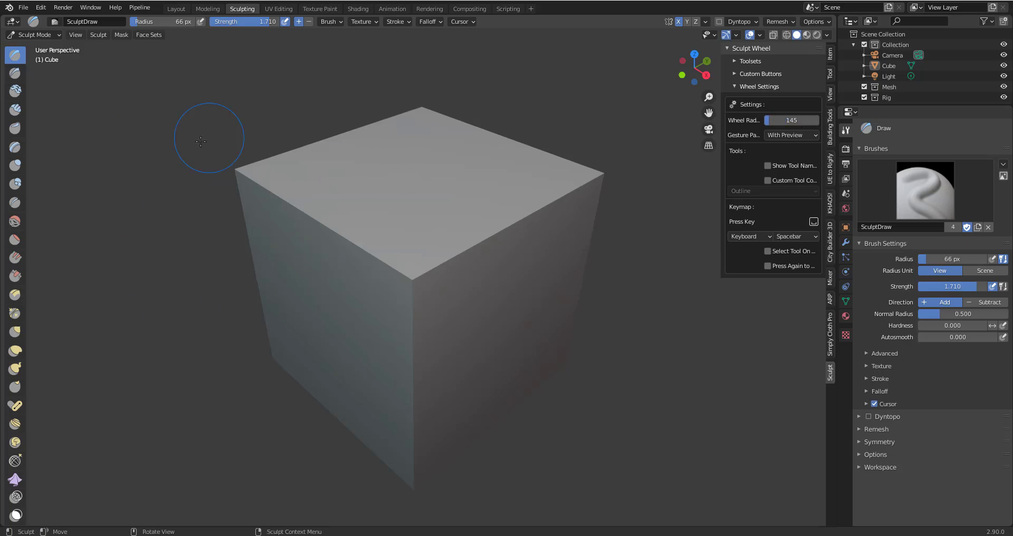
{"action": "key", "text": "space"}
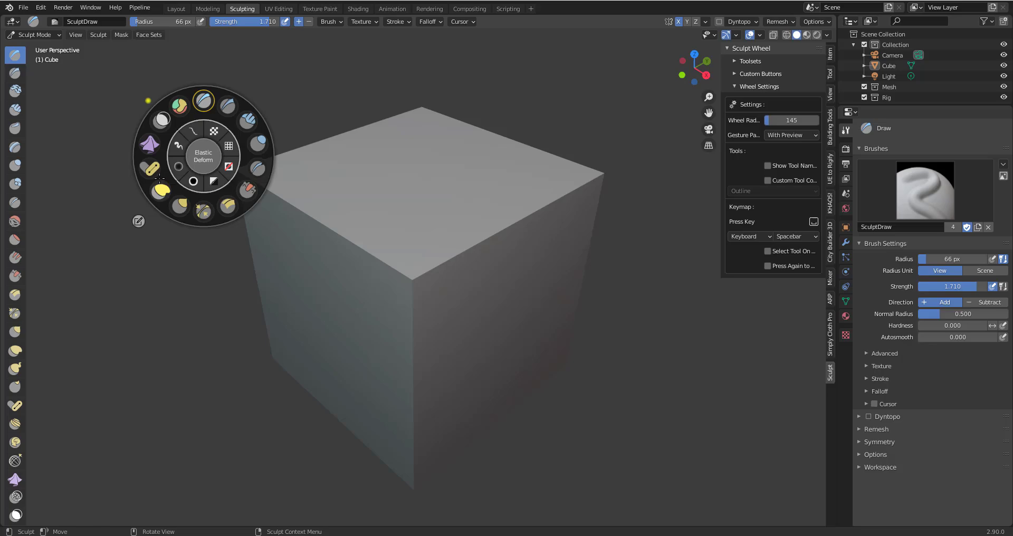
{"action": "left_click", "coordinate": [273, 229]}
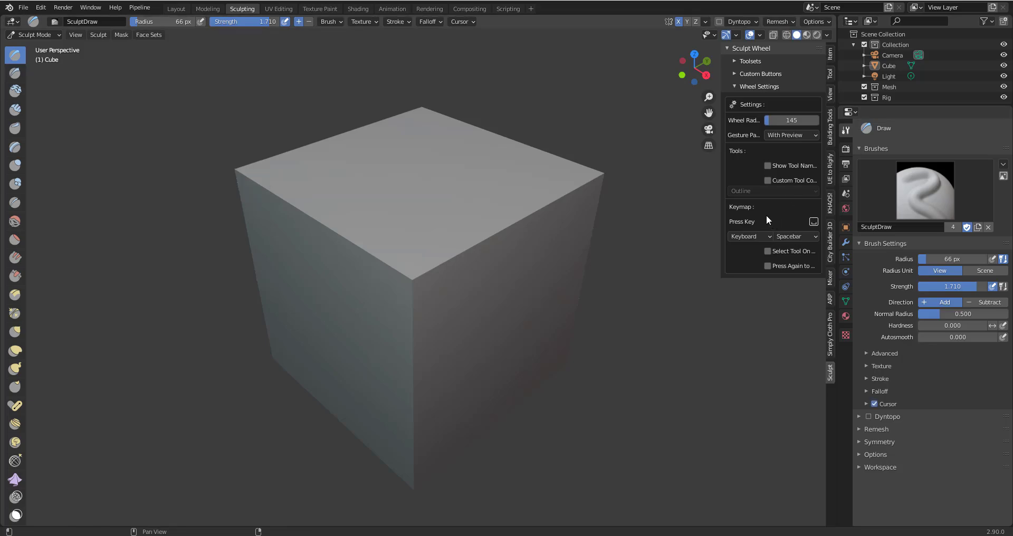
Try the custom tool color option in the wheel's tool settings, switching it on and off again
{"action": "left_click", "coordinate": [765, 181]}
{"action": "left_click", "coordinate": [768, 188]}
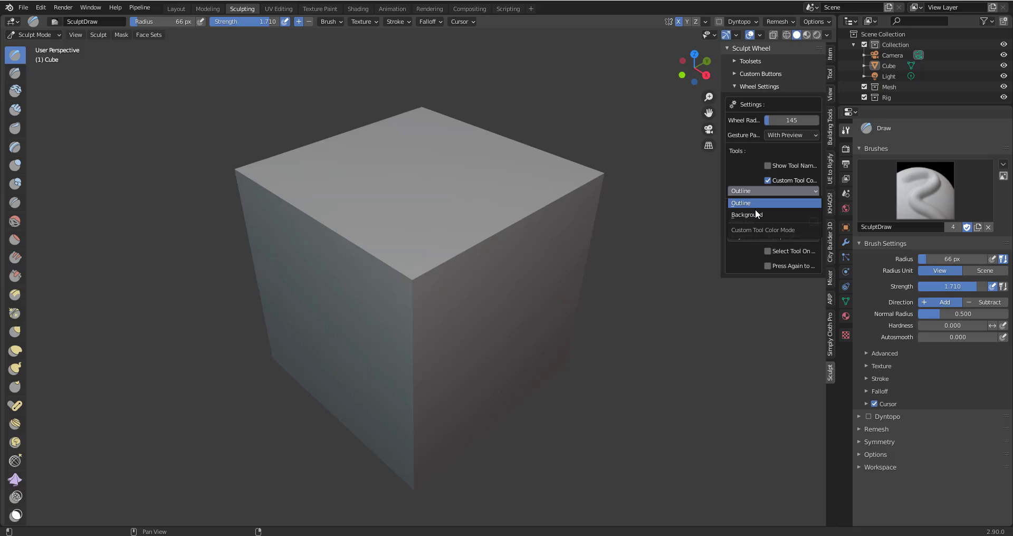
{"action": "left_click", "coordinate": [768, 181]}
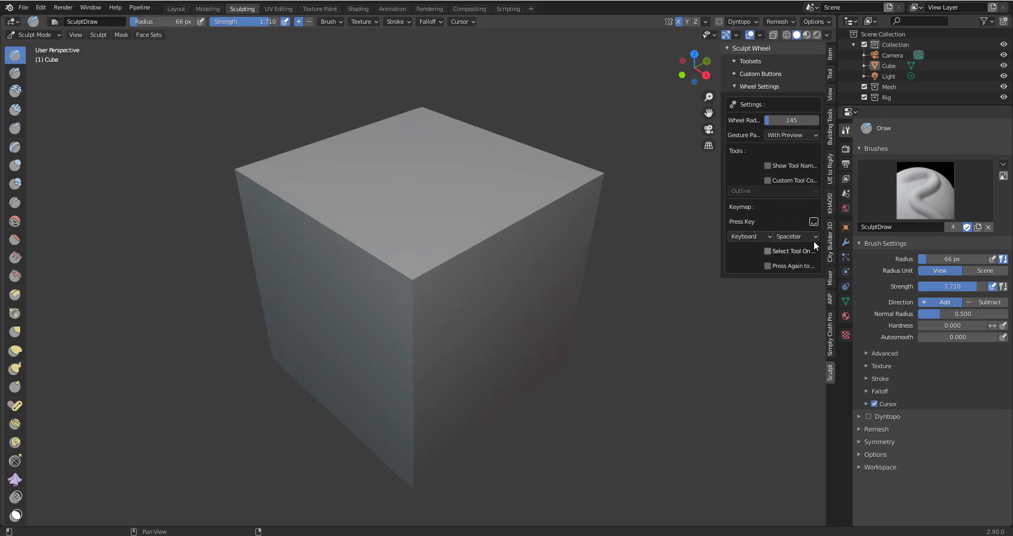
Collapse the Wheel Settings and expand the Custom Buttons and Toolsets sections of the Sculpt Wheel add-on
{"action": "left_click", "coordinate": [741, 86]}
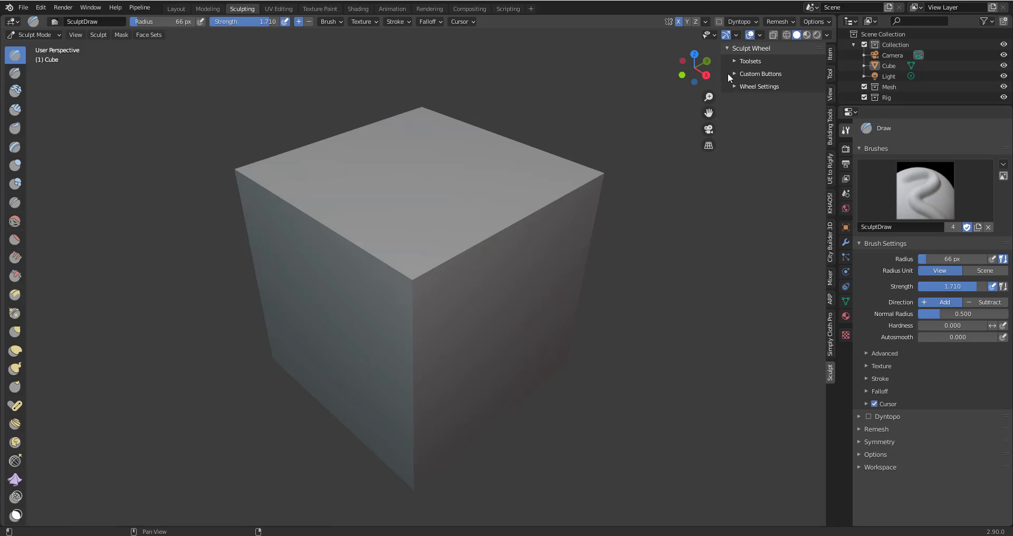
{"action": "left_click", "coordinate": [735, 75]}
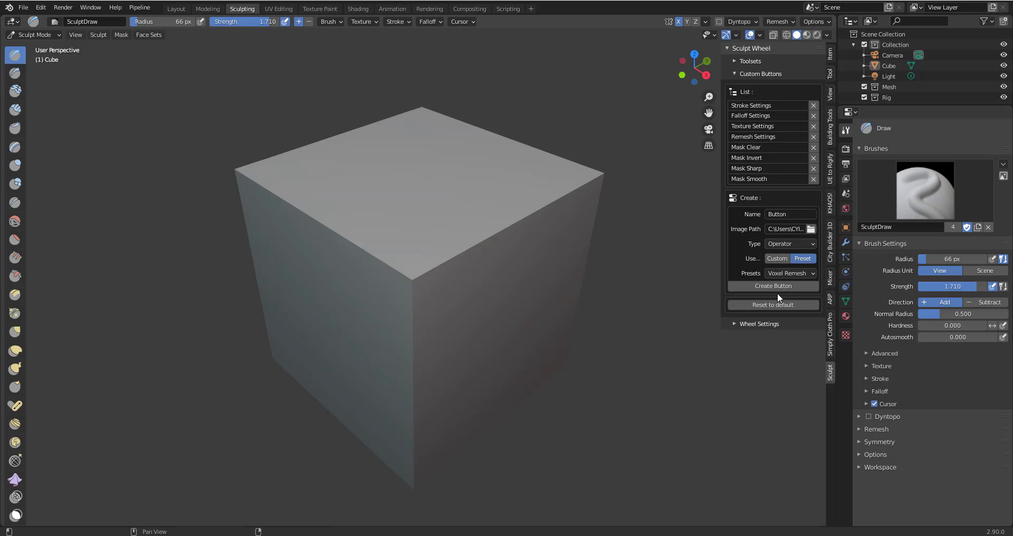
{"action": "left_click", "coordinate": [735, 61]}
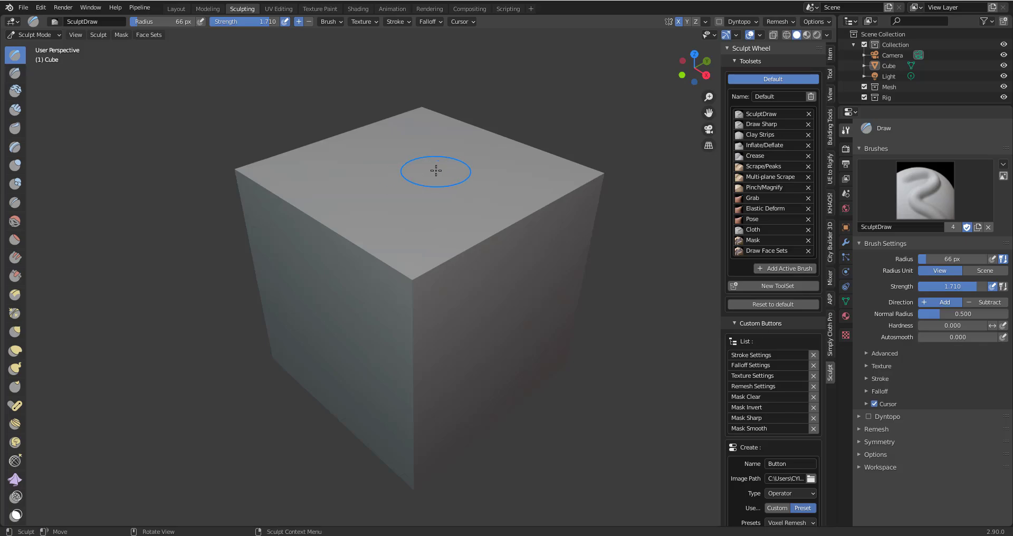
Reorder the wheel's brushes in edit mode, swapping Mask with Draw Face Sets and moving Grab directly after Scrape/Peaks
{"action": "key", "text": "space"}
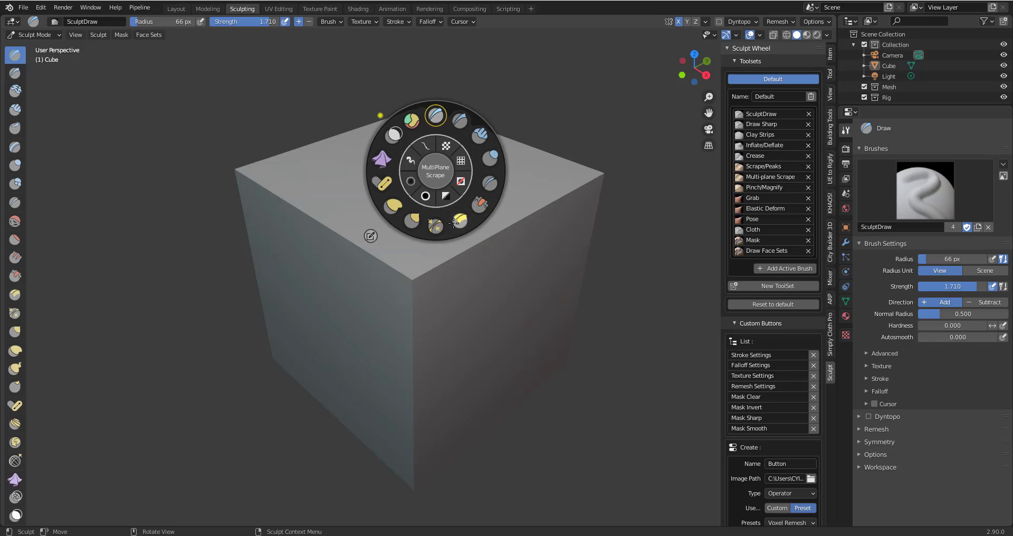
{"action": "left_click", "coordinate": [370, 236]}
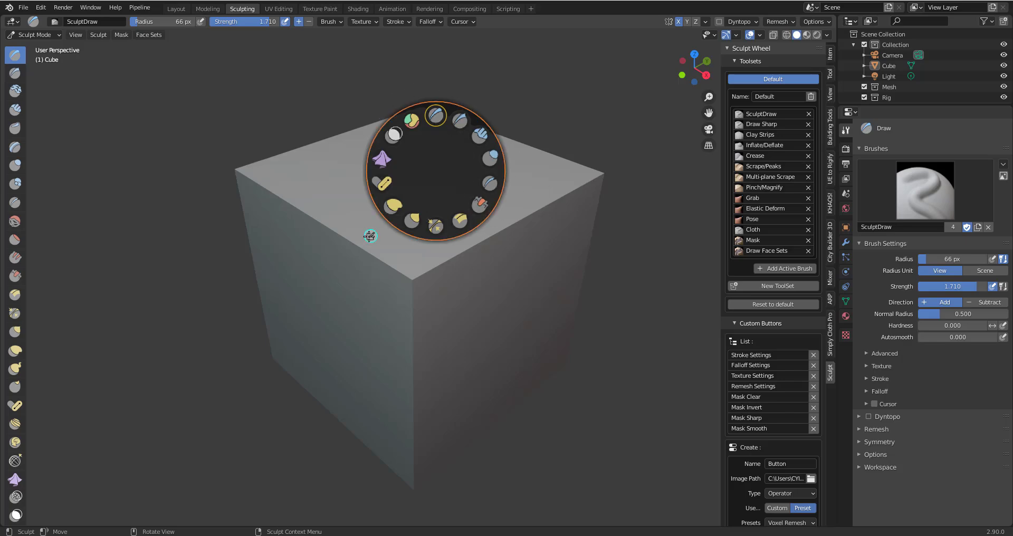
{"action": "left_click_drag", "start_coordinate": [412, 121], "coordinate": [393, 136]}
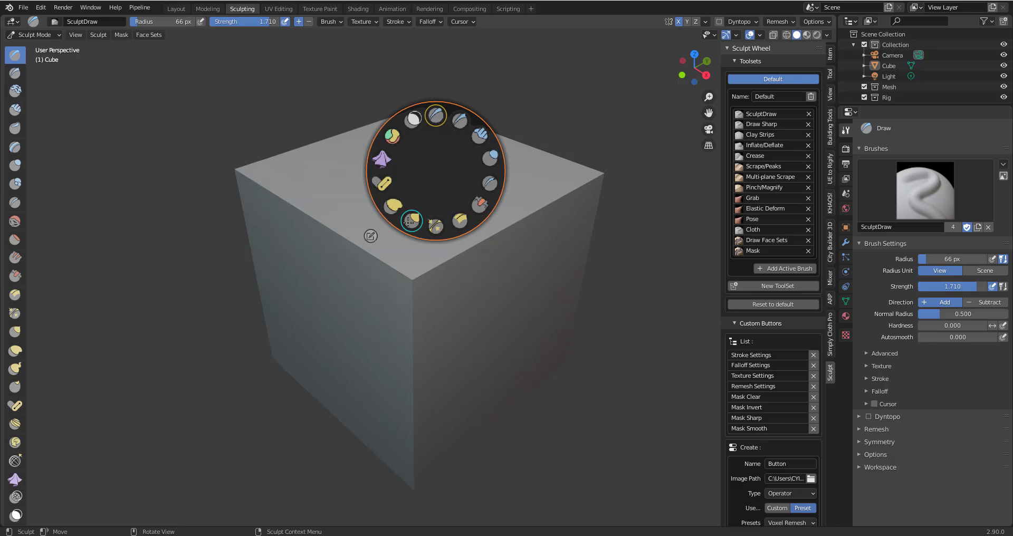
{"action": "mouse_move", "coordinate": [411, 221]}
{"action": "left_mouse_down"}
{"action": "mouse_move", "coordinate": [442, 231]}
{"action": "mouse_move", "coordinate": [450, 221]}
{"action": "mouse_move", "coordinate": [436, 225]}
{"action": "left_mouse_up"}
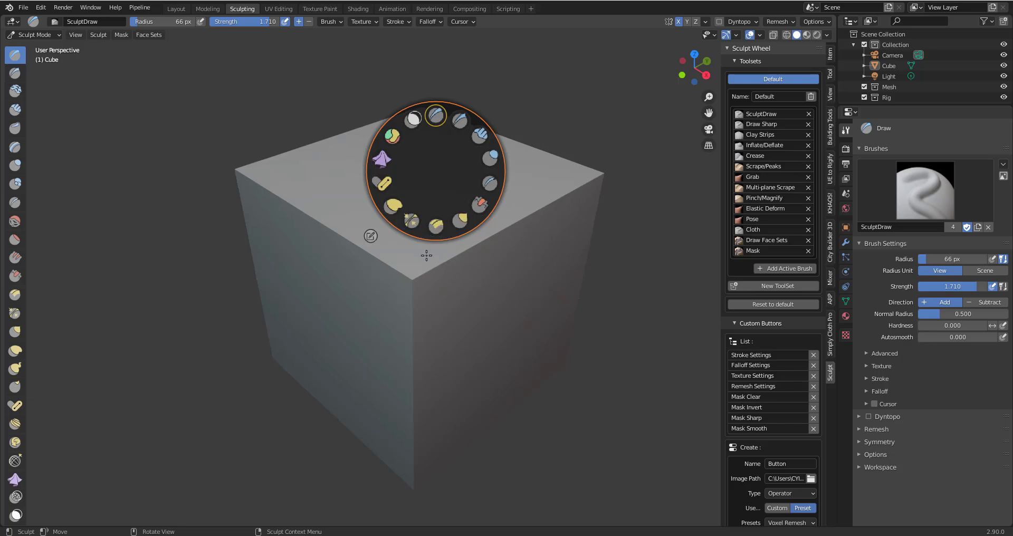
{"action": "left_click", "coordinate": [369, 236]}
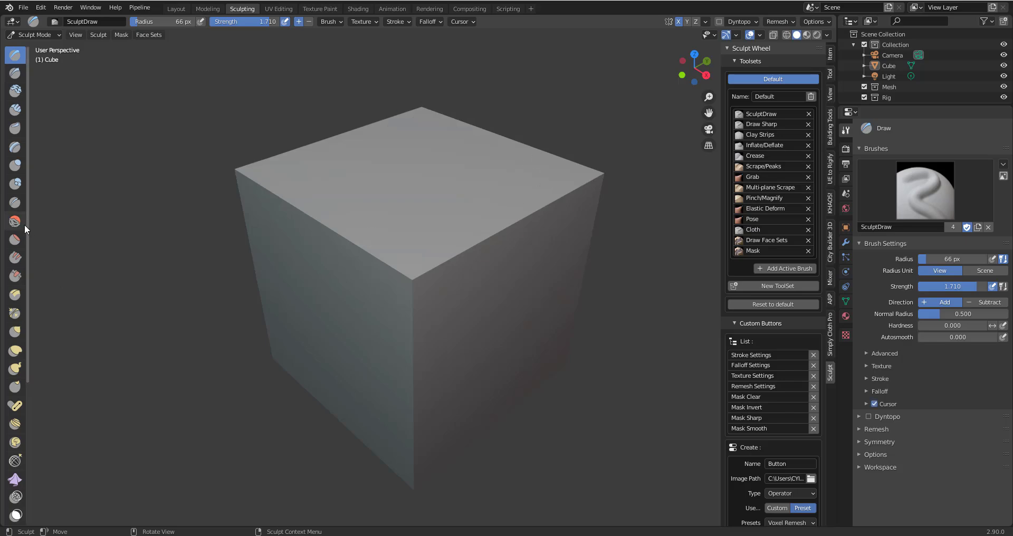
Add the Smooth brush to the Default toolset and pick it from the sculpt wheel
{"action": "left_click", "coordinate": [14, 222]}
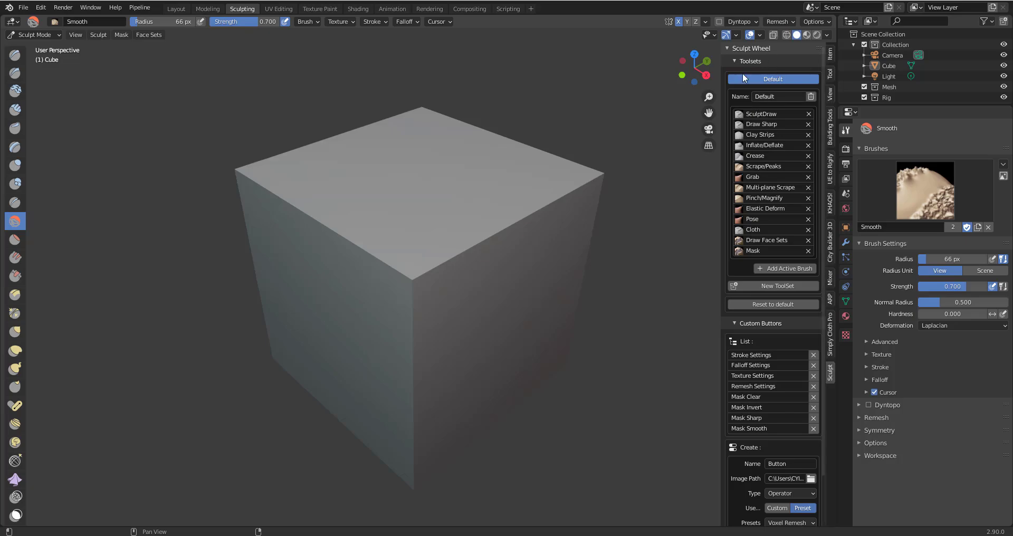
{"action": "left_click", "coordinate": [780, 267]}
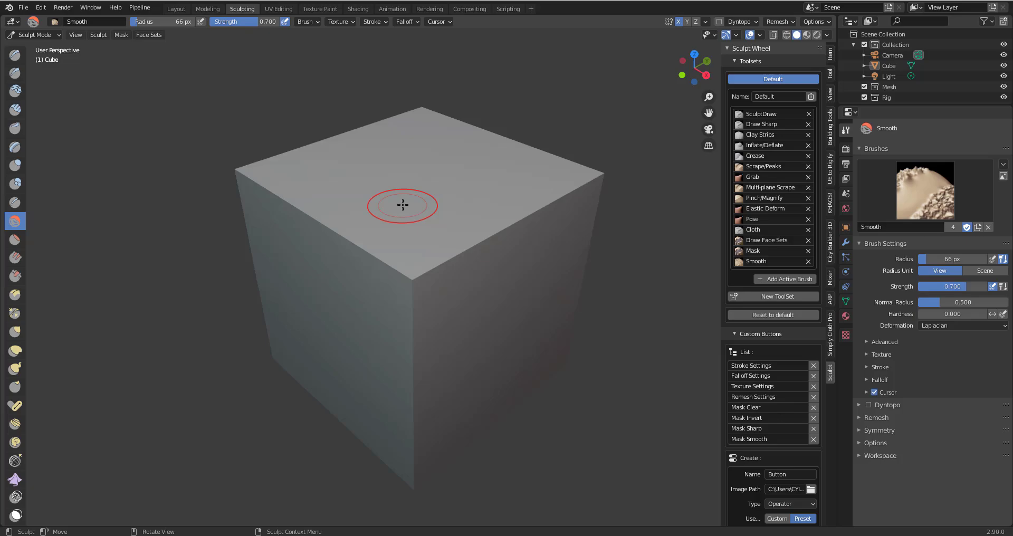
{"action": "key", "text": "space"}
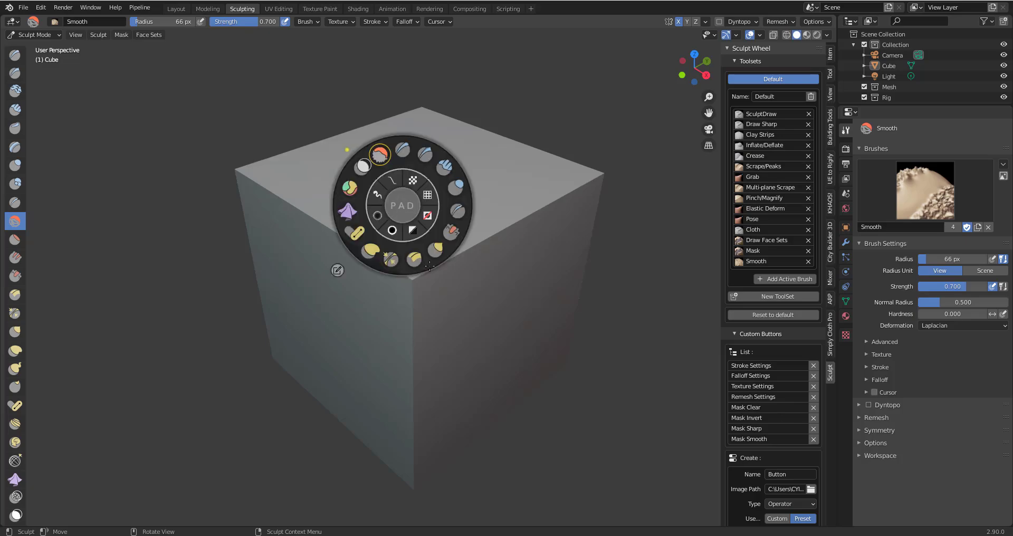
{"action": "left_click", "coordinate": [379, 155]}
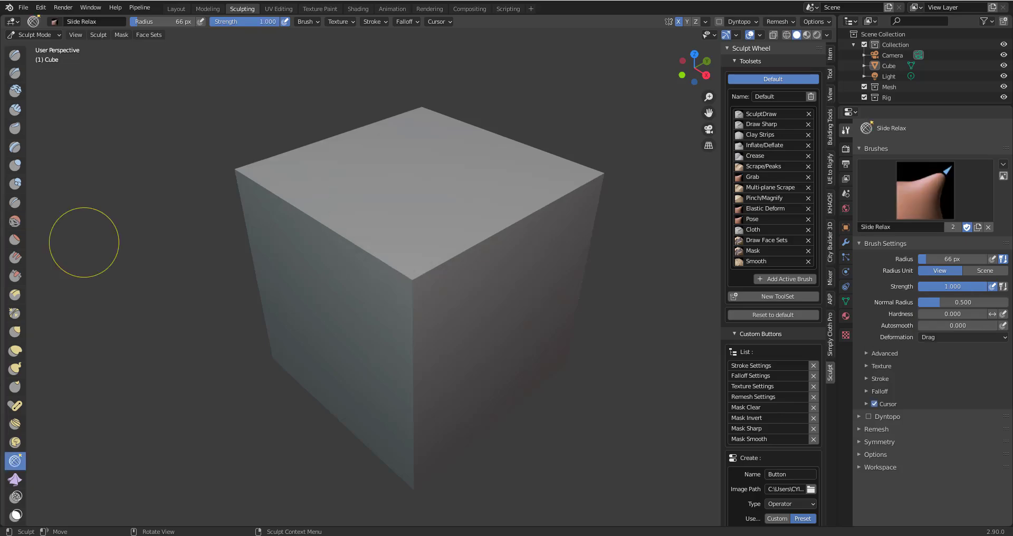
Add the Slide Relax brush to the Default toolset, reactivate the Draw brush and check the new entry on the wheel
{"action": "left_click", "coordinate": [786, 279]}
{"action": "left_click", "coordinate": [15, 55]}
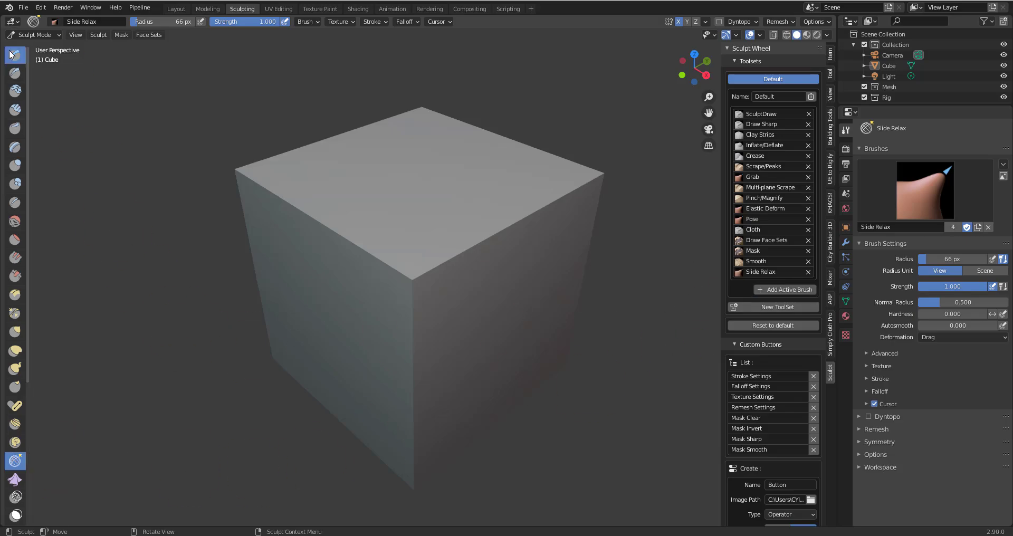
{"action": "key", "text": "space"}
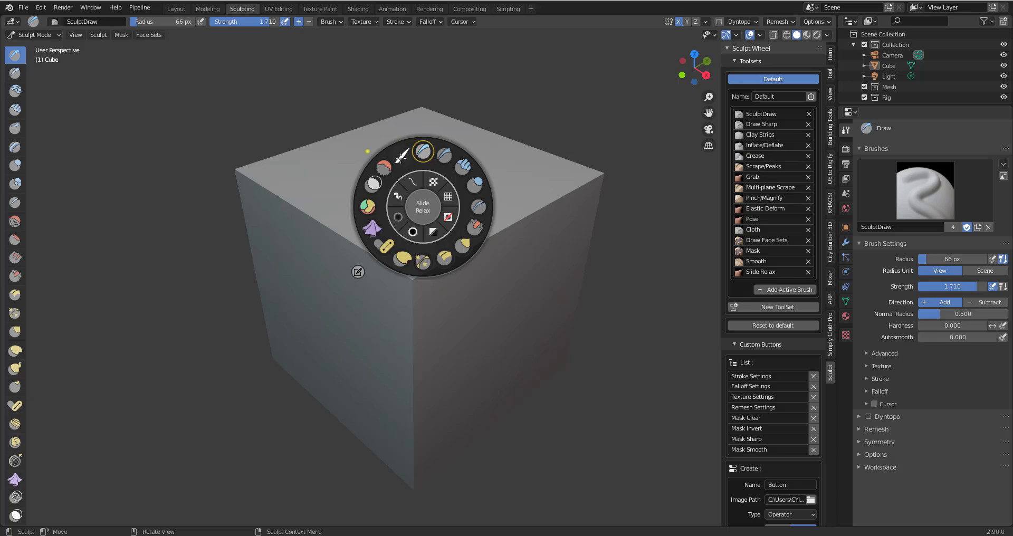
{"action": "key", "text": "Escape"}
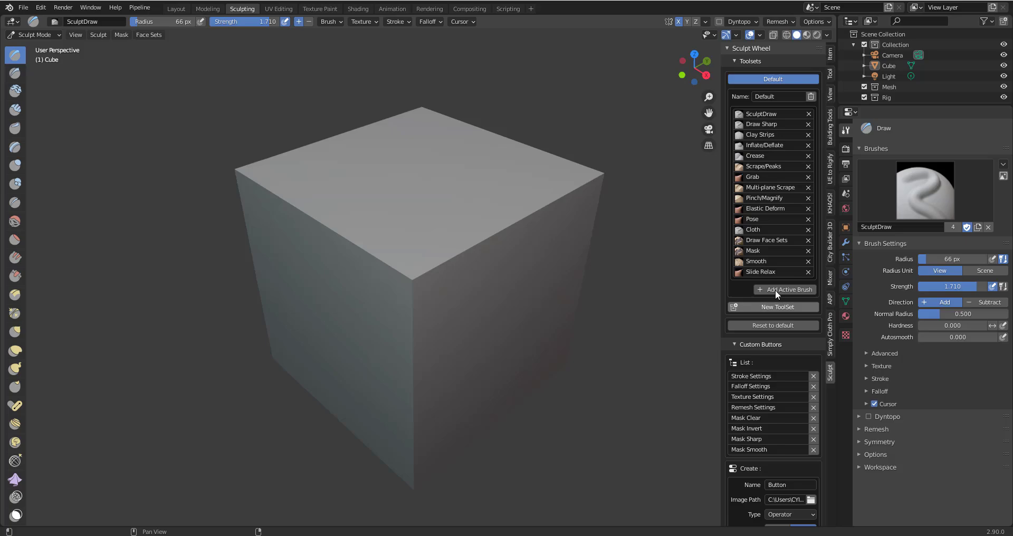
Create a new toolset and add the Move and Cloth Filter tools to it
{"action": "scroll", "coordinate": [787, 277], "scroll_direction": "down", "scroll_amount": 3}
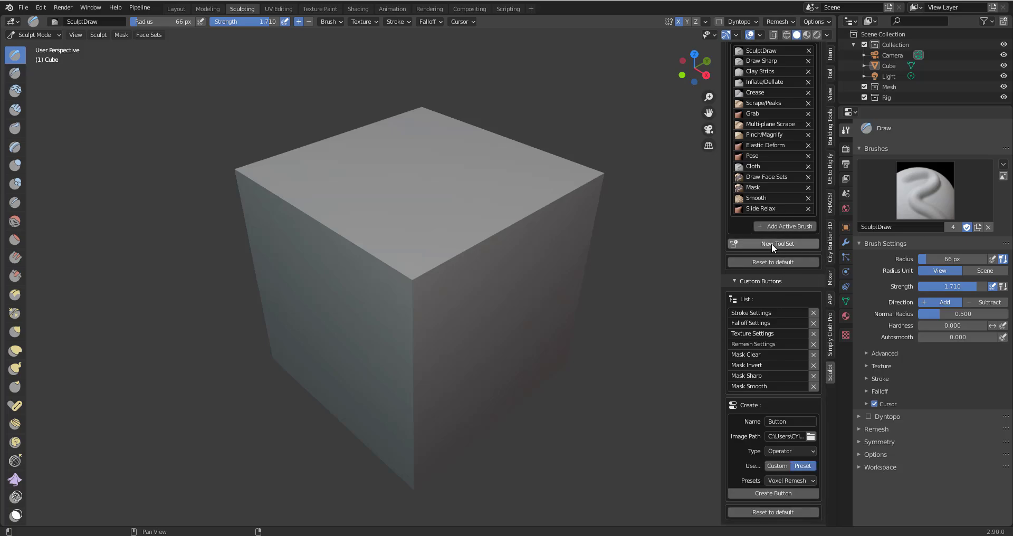
{"action": "left_click", "coordinate": [772, 243]}
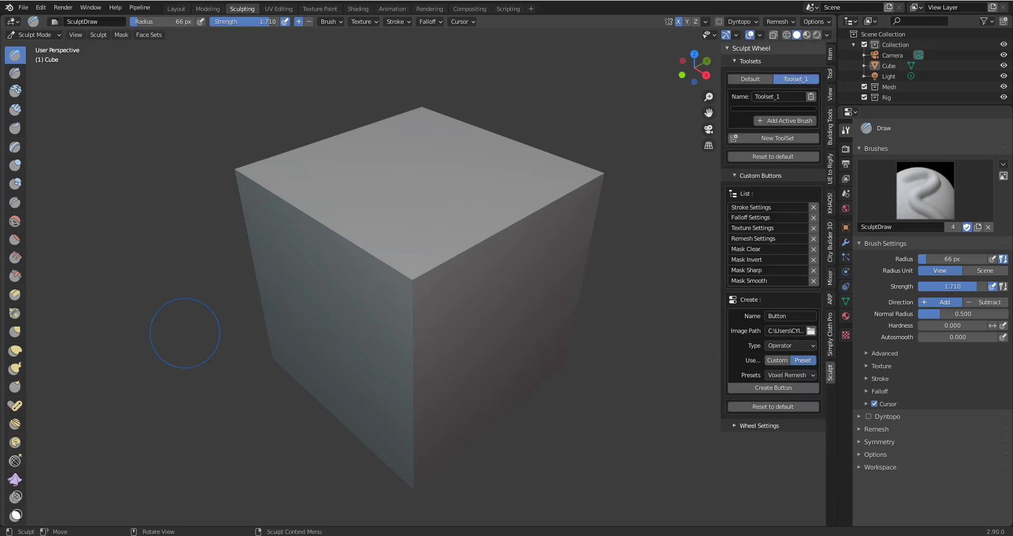
{"action": "scroll", "coordinate": [25, 367], "scroll_direction": "down", "scroll_amount": 6}
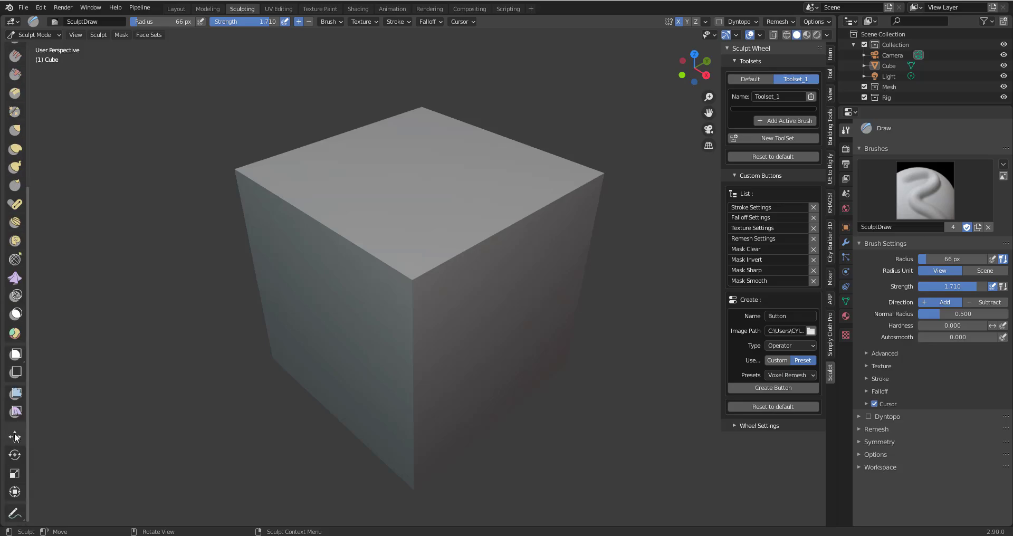
{"action": "left_click", "coordinate": [18, 438]}
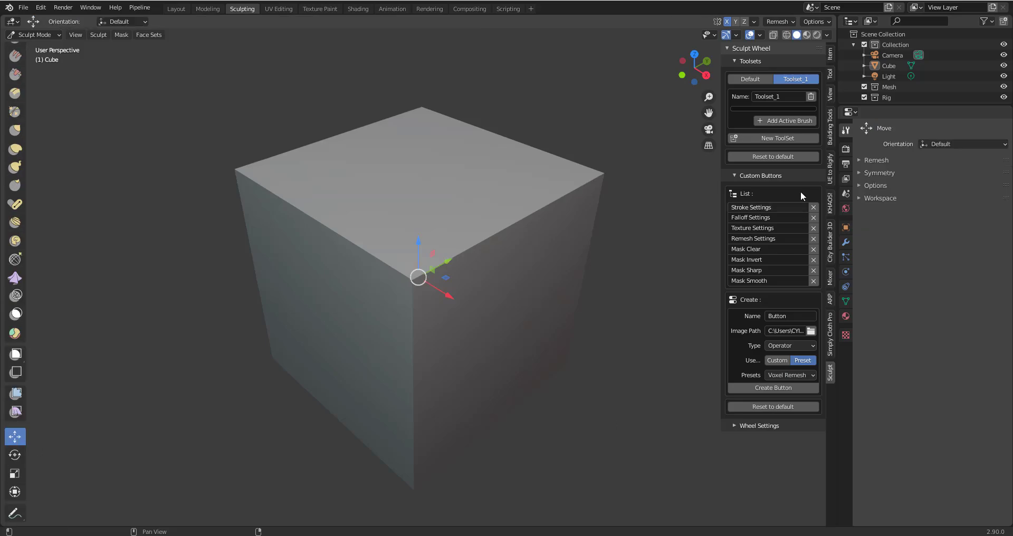
{"action": "left_click", "coordinate": [777, 124]}
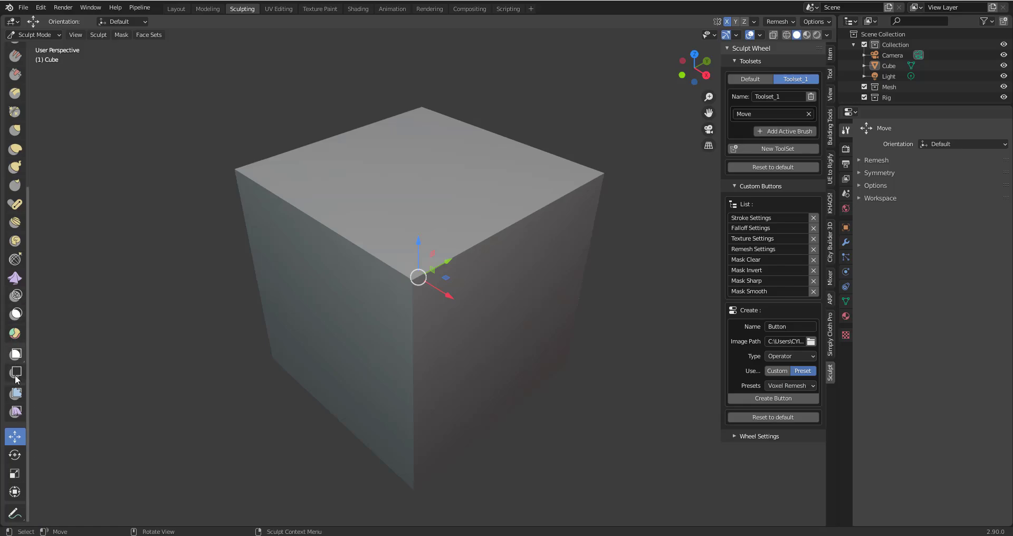
{"action": "left_click", "coordinate": [17, 415]}
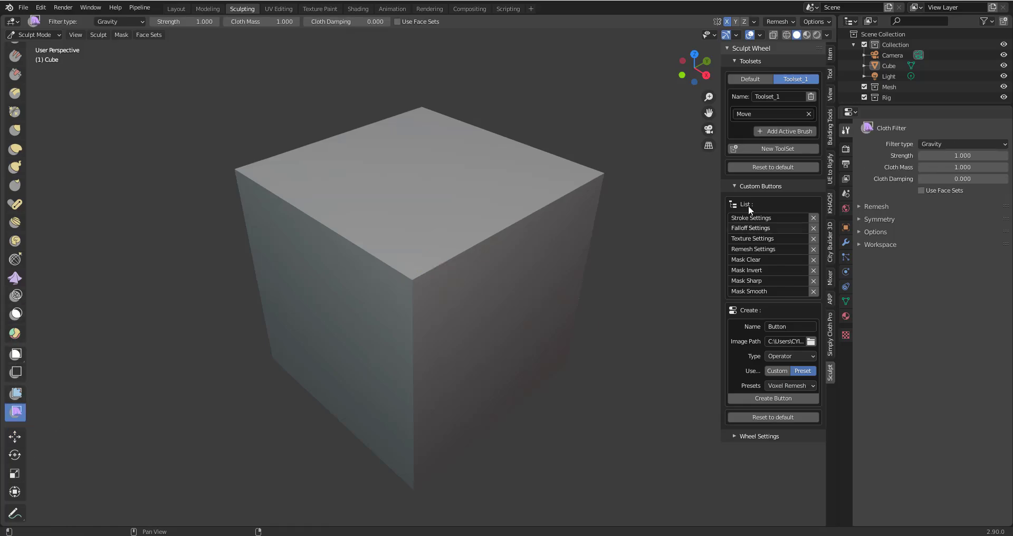
{"action": "left_click", "coordinate": [792, 133]}
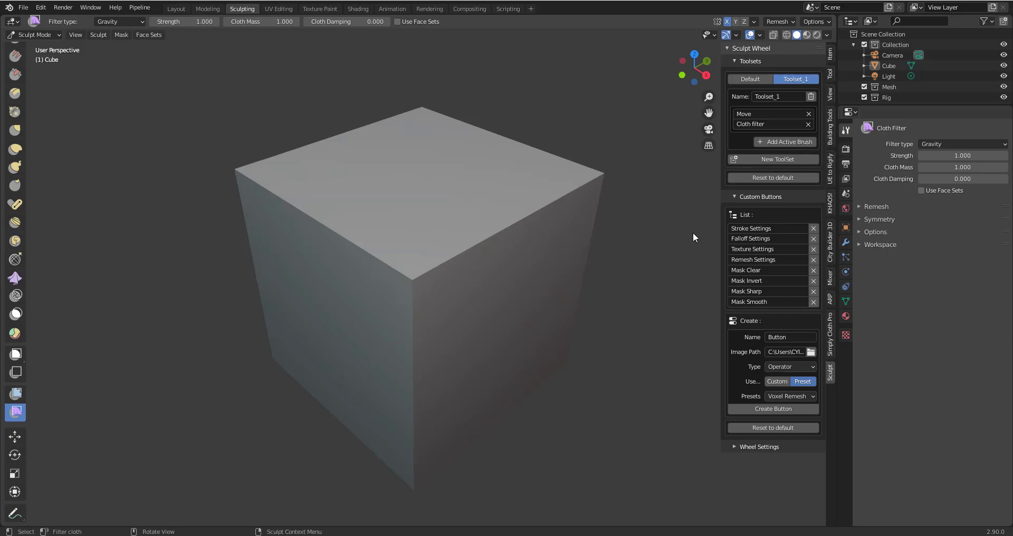
Activate the Draw brush and switch between the Default and Toolset_1 toolsets on the sculpt wheel, ending on Toolset_1
{"action": "scroll", "coordinate": [8, 110], "scroll_direction": "up", "scroll_amount": 6}
{"action": "scroll", "coordinate": [7, 109], "scroll_direction": "up", "scroll_amount": 2}
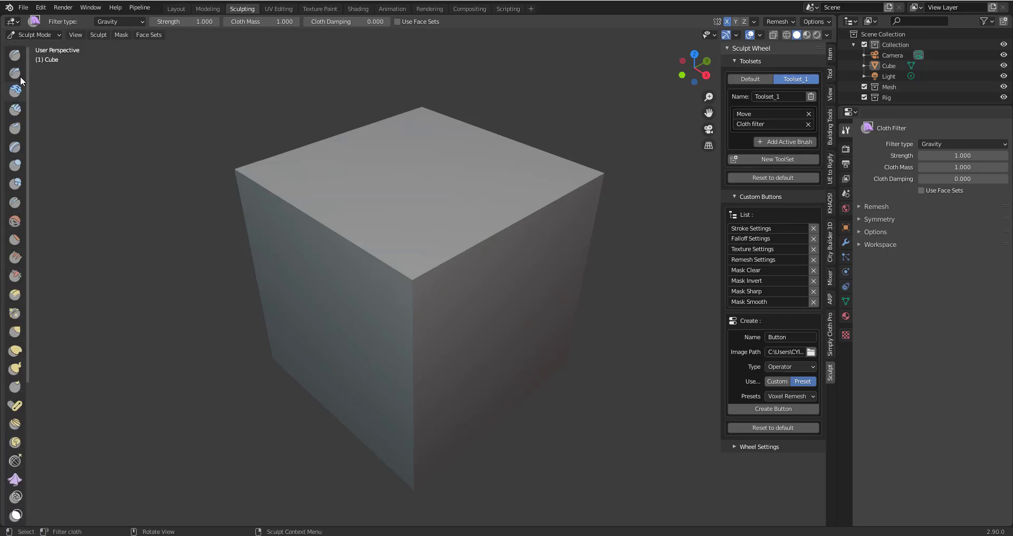
{"action": "left_click", "coordinate": [15, 54]}
{"action": "key", "text": "space"}
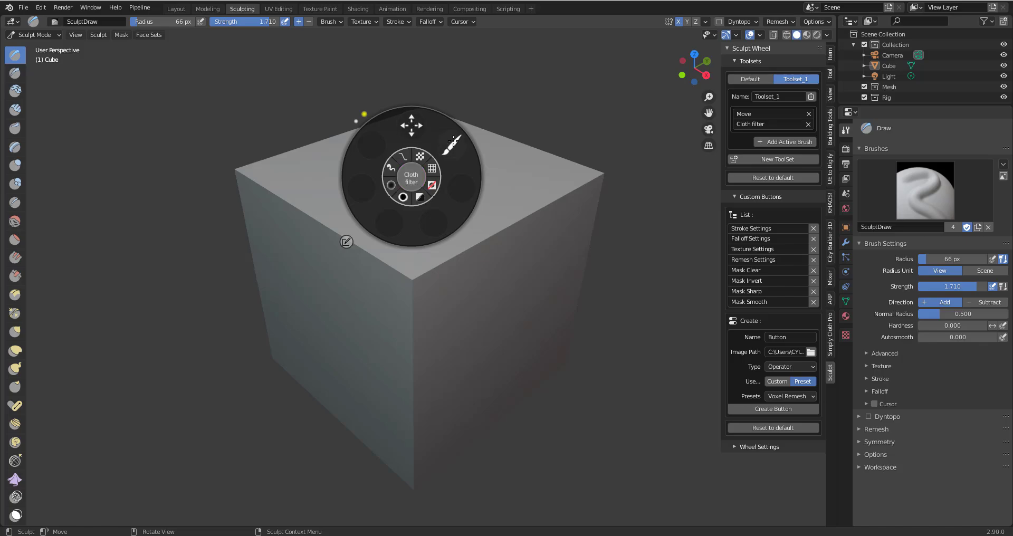
{"action": "left_click", "coordinate": [356, 121]}
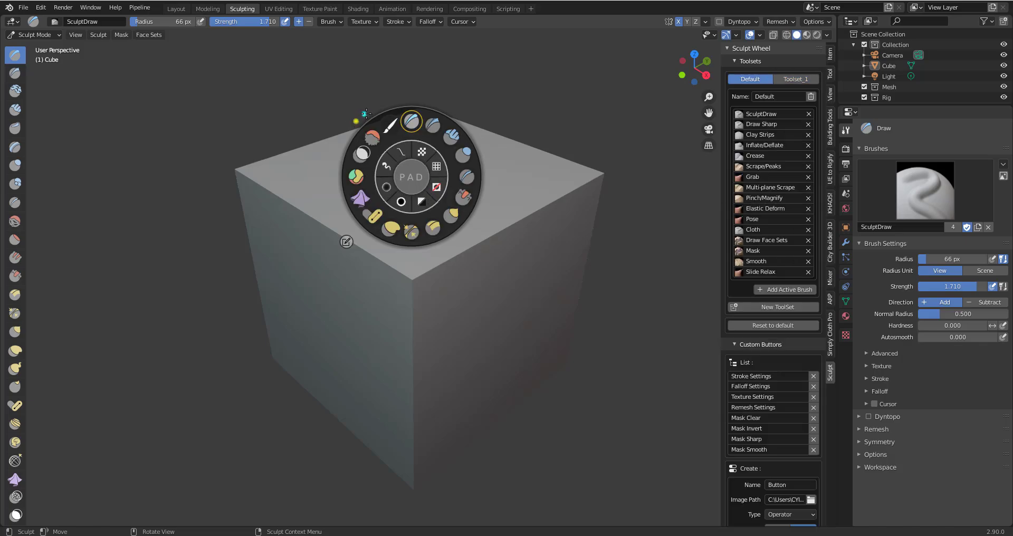
{"action": "left_click", "coordinate": [366, 114]}
{"action": "left_click", "coordinate": [357, 121]}
{"action": "left_click", "coordinate": [365, 114]}
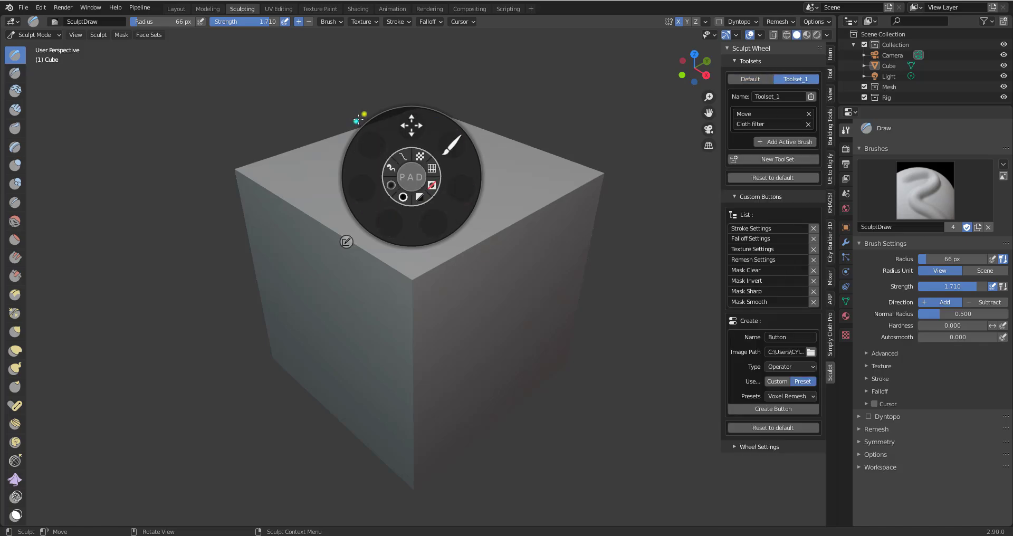
{"action": "key", "text": "space"}
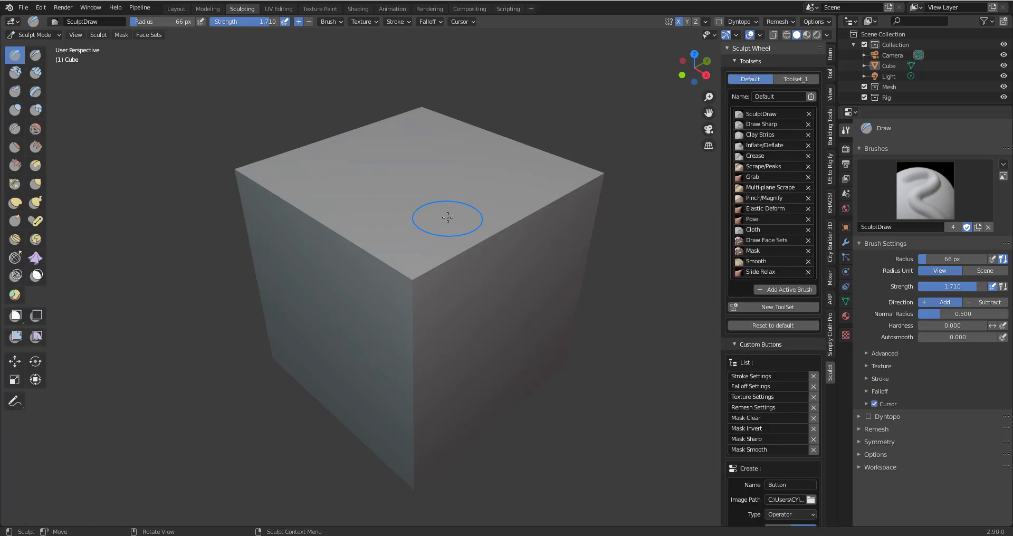
Examine the custom buttons in the wheel's inner ring and the Custom Buttons list with its creation options
{"action": "key", "text": "w"}
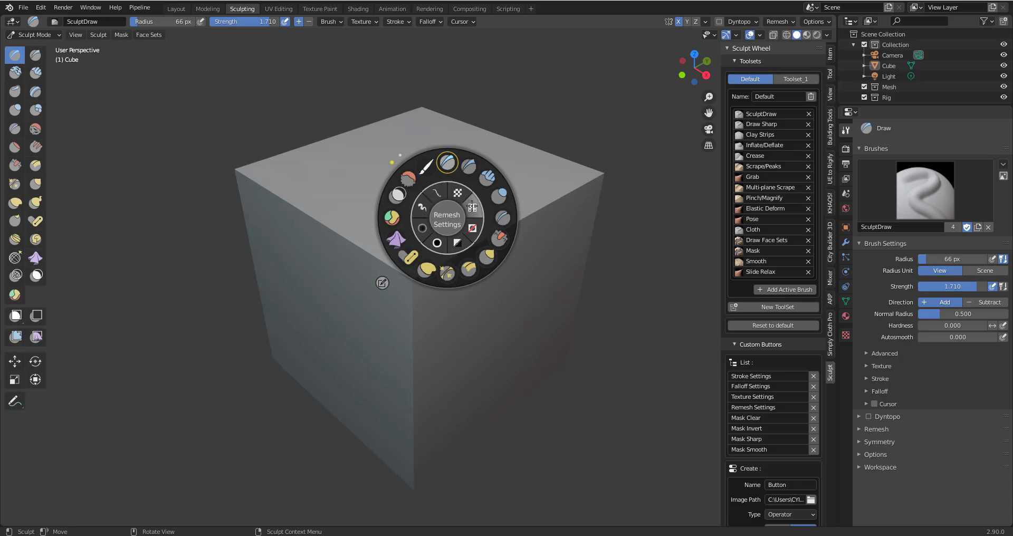
{"action": "key", "text": "Escape"}
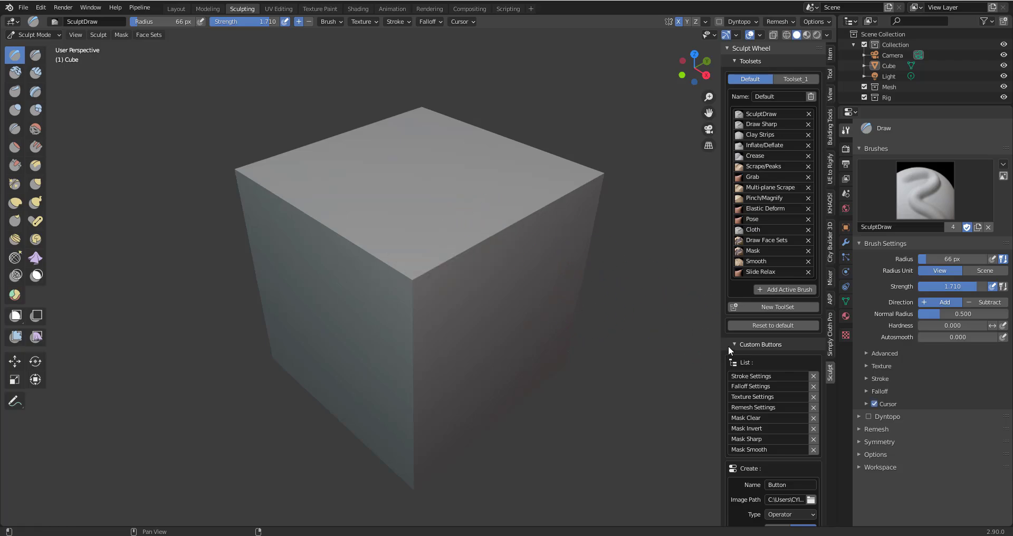
{"action": "scroll", "coordinate": [731, 340], "scroll_direction": "down", "scroll_amount": 4}
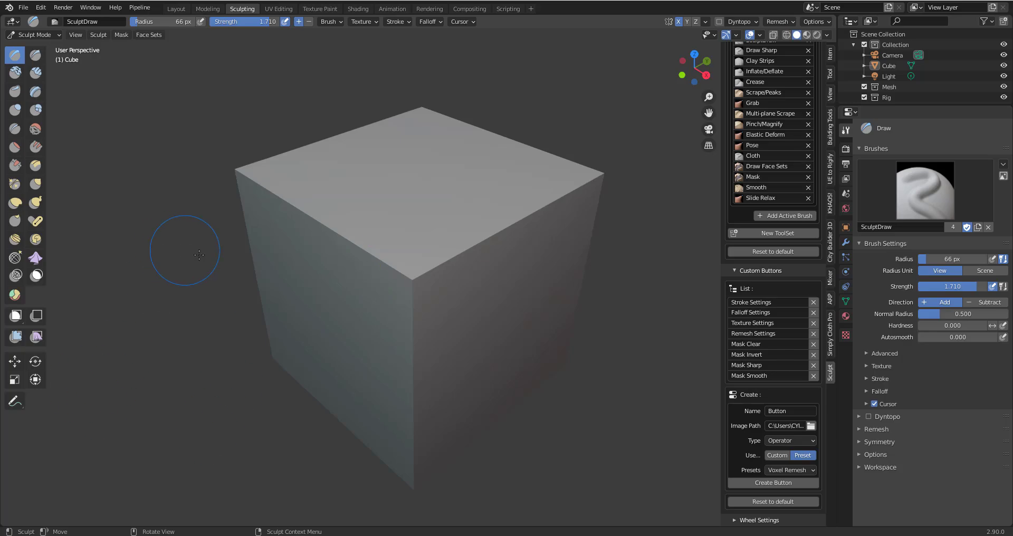
{"action": "key", "text": "space"}
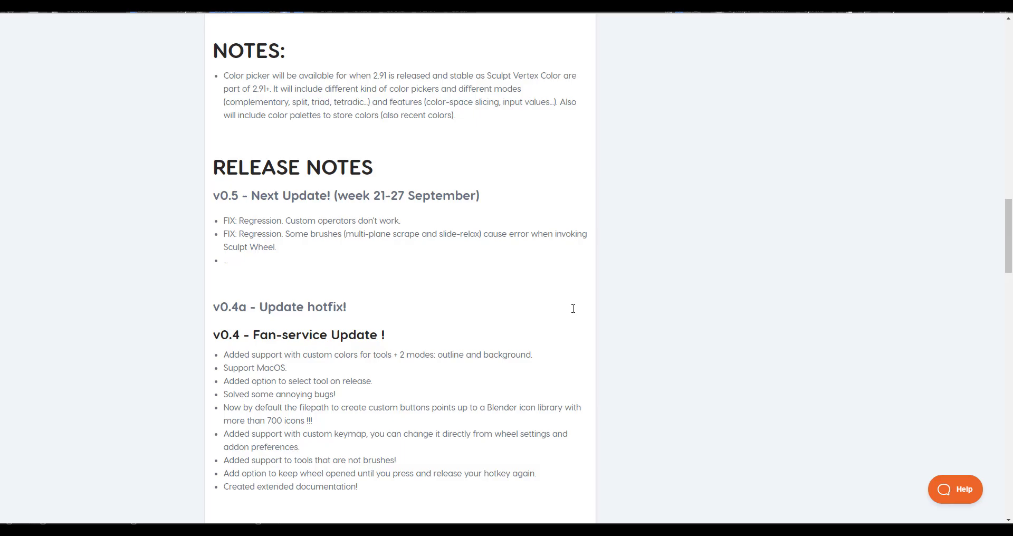
Review the Sculpt Wheel release notes and the version 0.1 docs sheet on the Blender Market product page
{"action": "scroll", "coordinate": [573, 308], "scroll_direction": "down", "scroll_amount": 5}
{"action": "scroll", "coordinate": [573, 309], "scroll_direction": "down", "scroll_amount": 5}
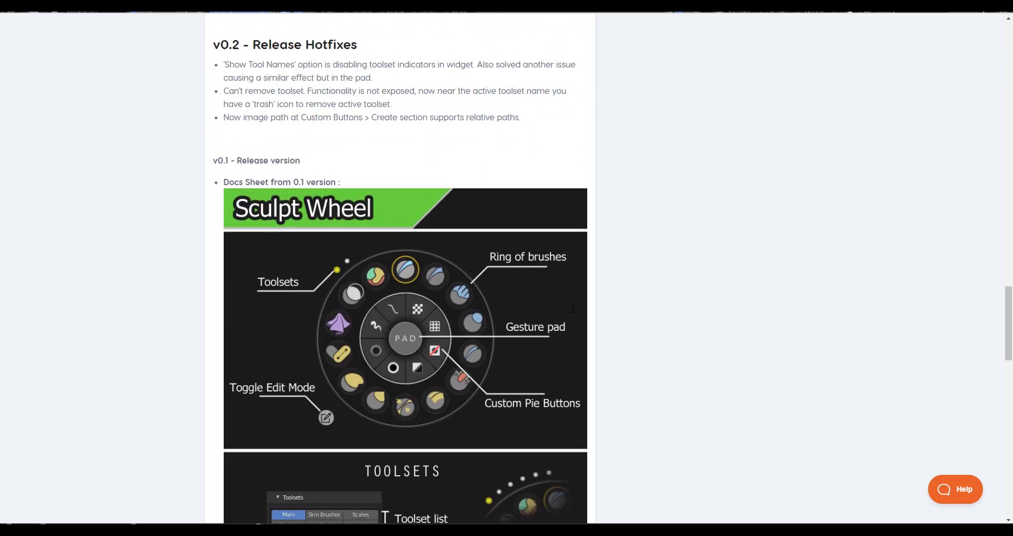
{"action": "scroll", "coordinate": [574, 309], "scroll_direction": "down", "scroll_amount": 3}
{"action": "scroll", "coordinate": [574, 309], "scroll_direction": "up", "scroll_amount": 1}
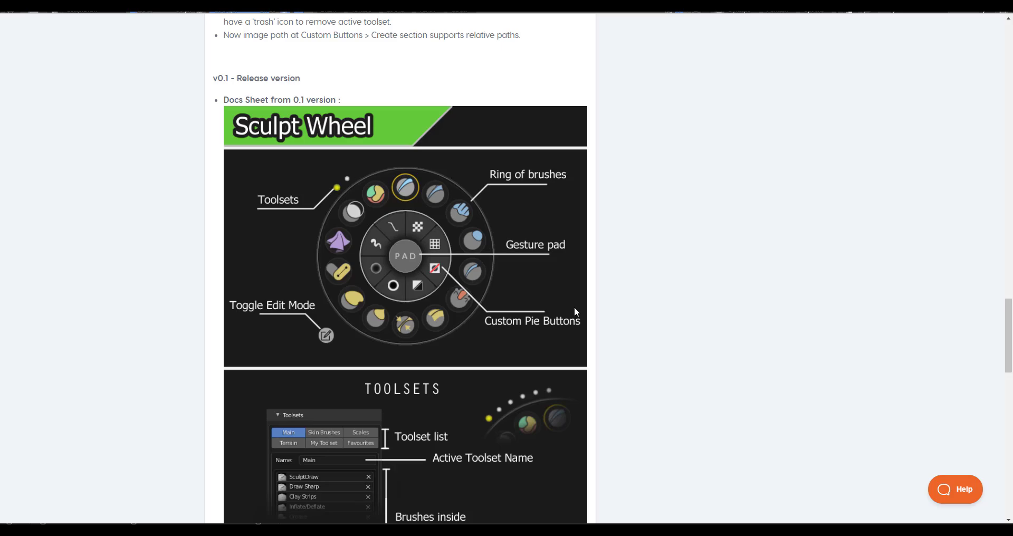
{"action": "scroll", "coordinate": [574, 308], "scroll_direction": "down", "scroll_amount": 4}
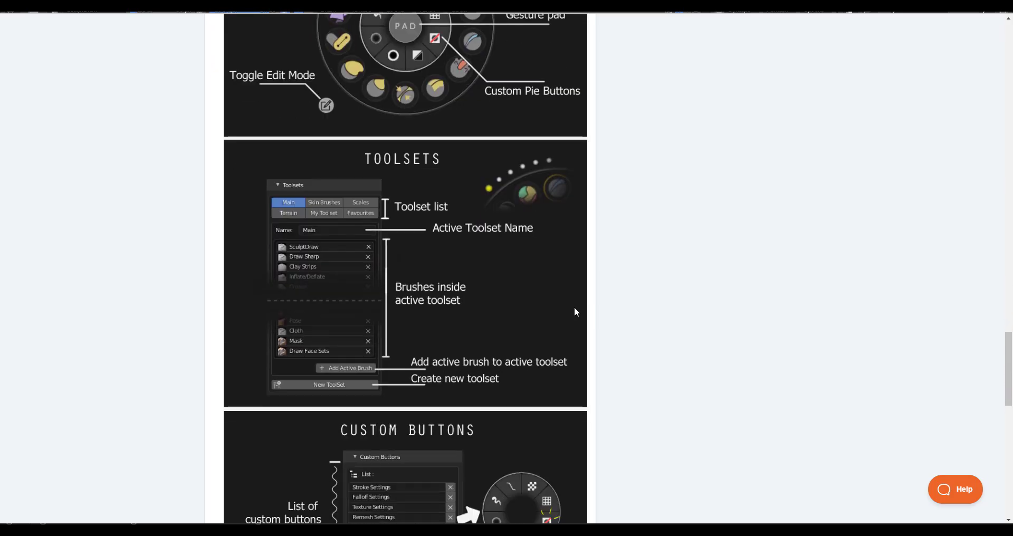
{"action": "scroll", "coordinate": [576, 312], "scroll_direction": "down", "scroll_amount": 12}
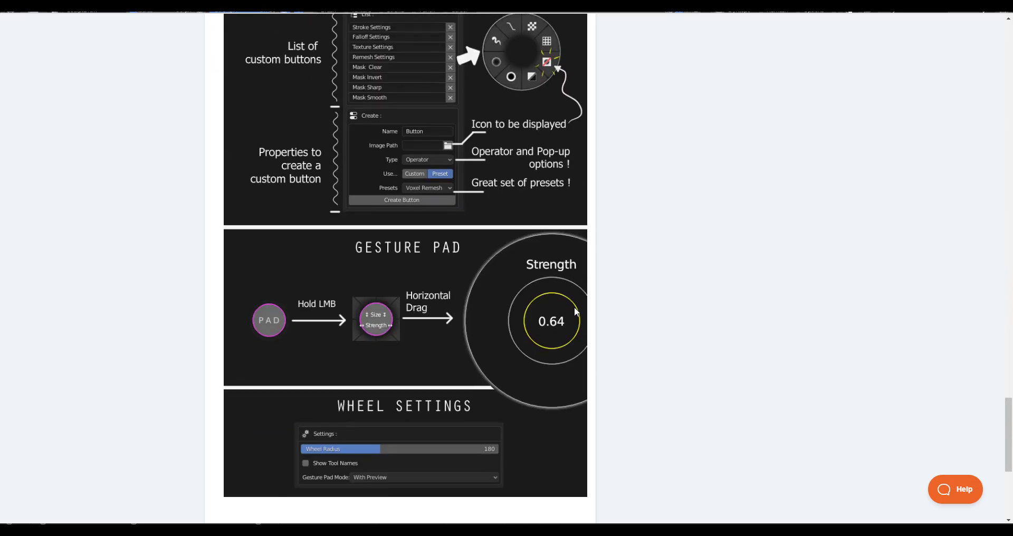
{"action": "scroll", "coordinate": [577, 312], "scroll_direction": "down", "scroll_amount": 2}
{"action": "scroll", "coordinate": [577, 312], "scroll_direction": "up", "scroll_amount": 20}
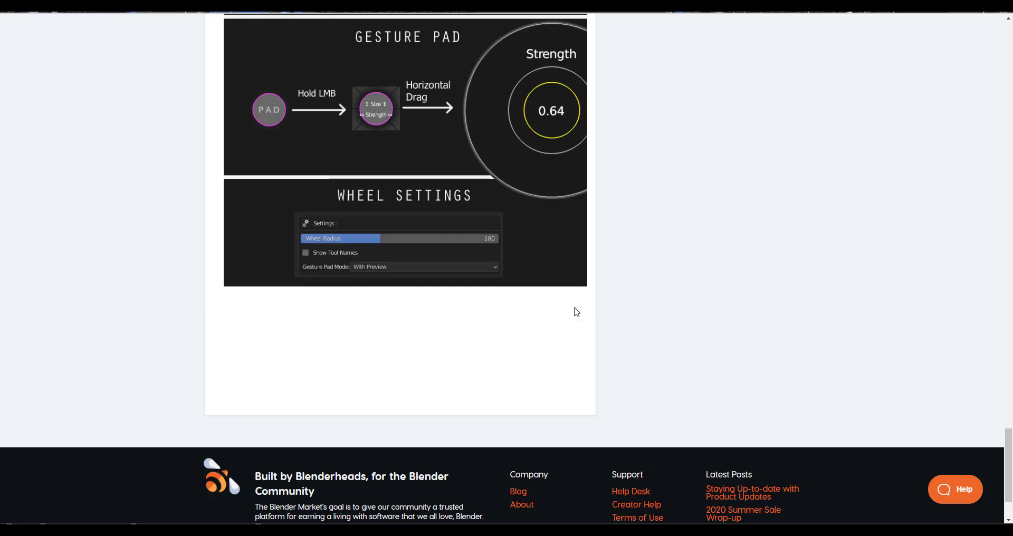
{"action": "scroll", "coordinate": [577, 312], "scroll_direction": "up", "scroll_amount": 1}
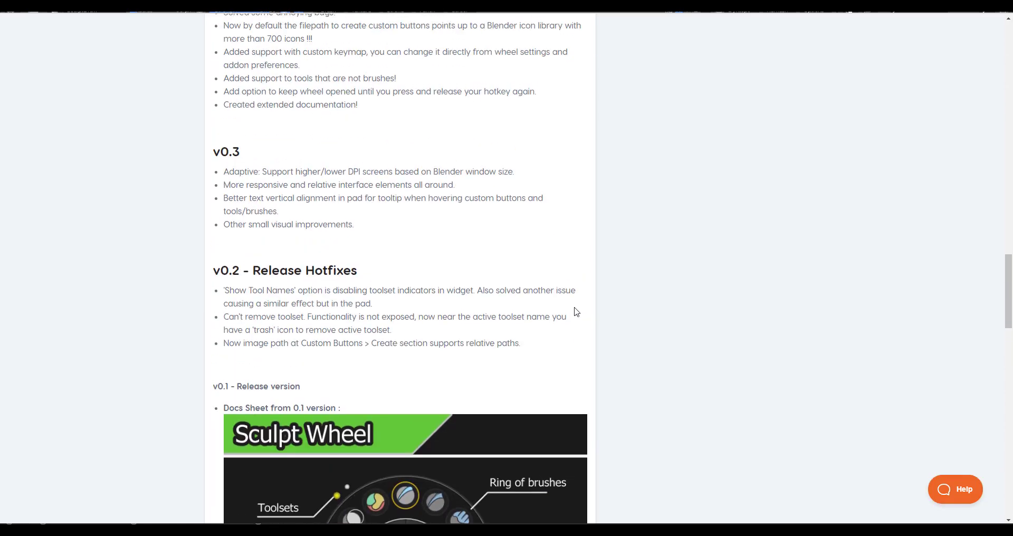
{"action": "scroll", "coordinate": [577, 312], "scroll_direction": "up", "scroll_amount": 3}
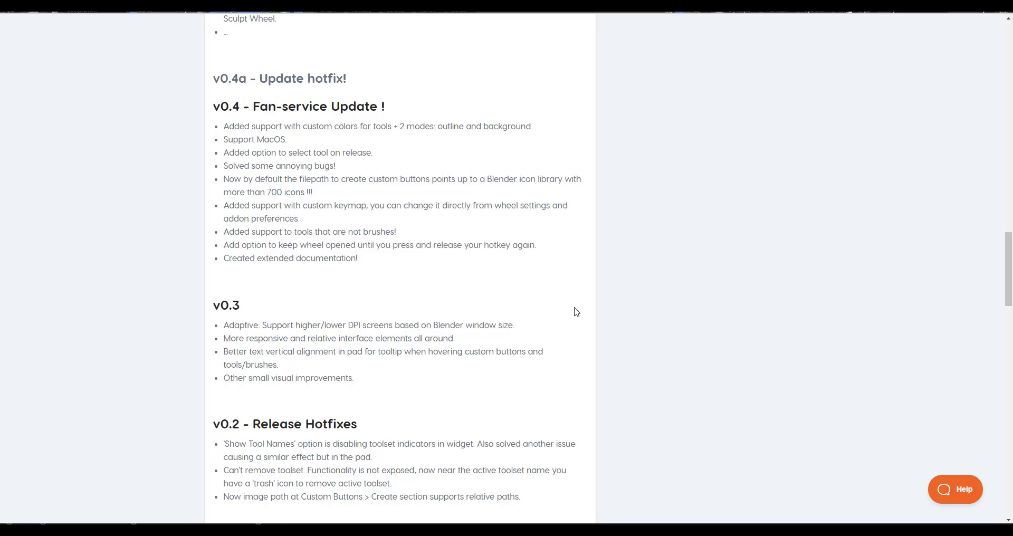
{"action": "scroll", "coordinate": [577, 312], "scroll_direction": "up", "scroll_amount": 3}
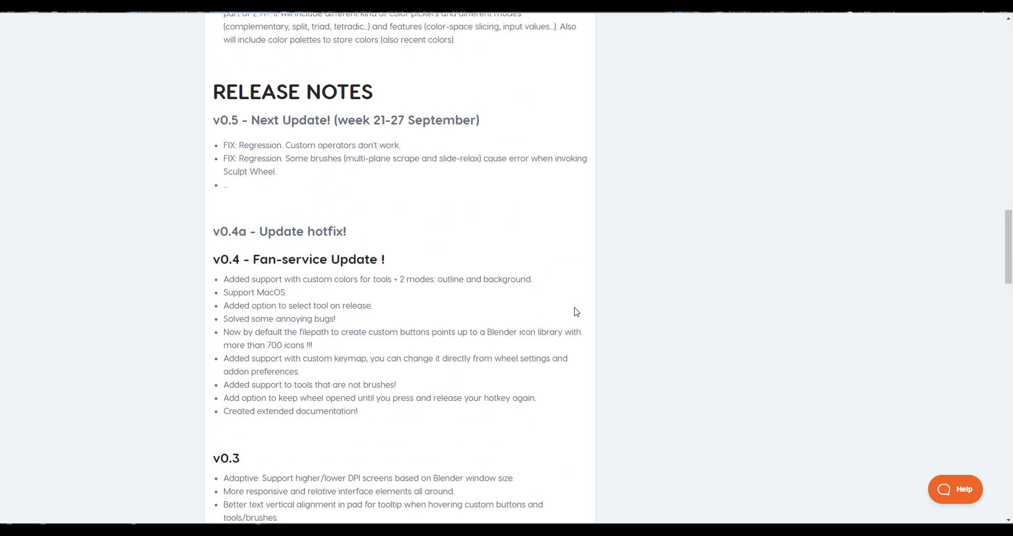
{"action": "scroll", "coordinate": [577, 311], "scroll_direction": "up", "scroll_amount": 2}
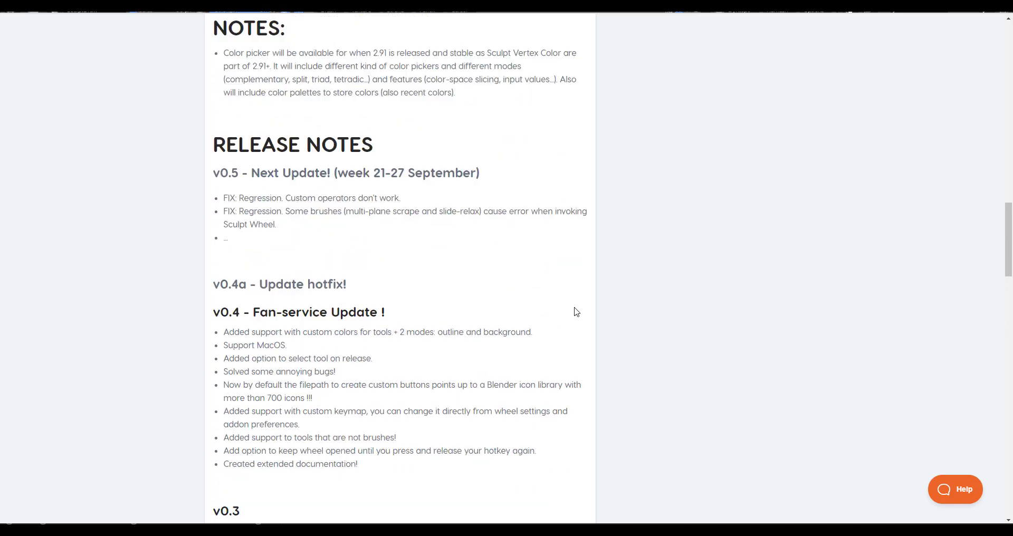